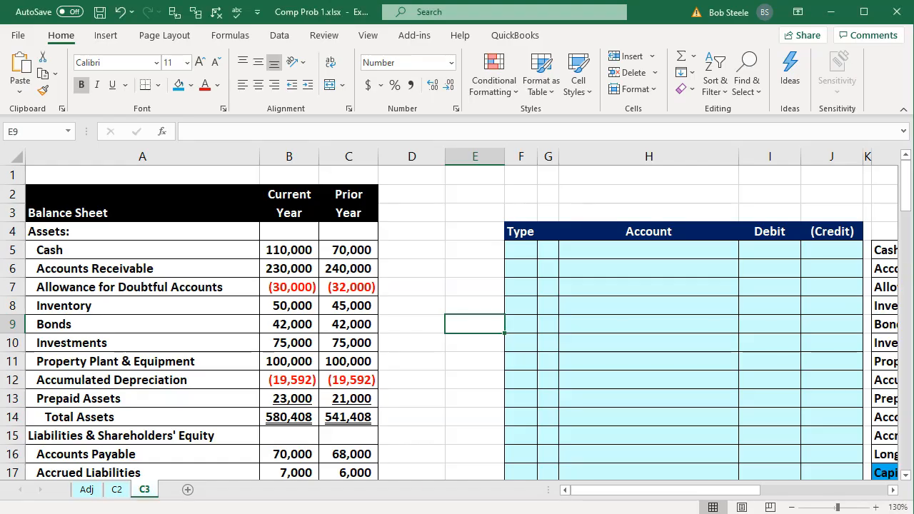
Switch to Lacerte and examine Schedule L, the balance sheets per books, on page 4 of Form 1120-S.
{"action": "left_click", "coordinate": [422, 410]}
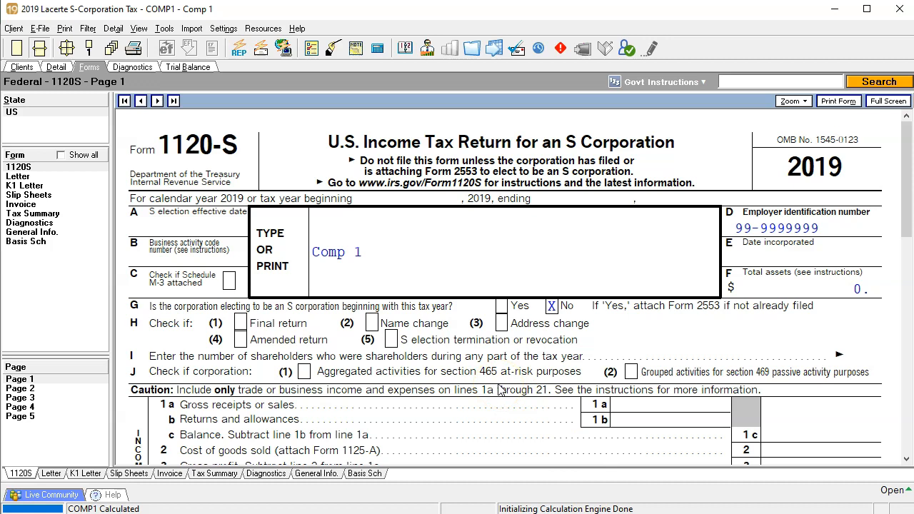
{"action": "left_click", "coordinate": [68, 407]}
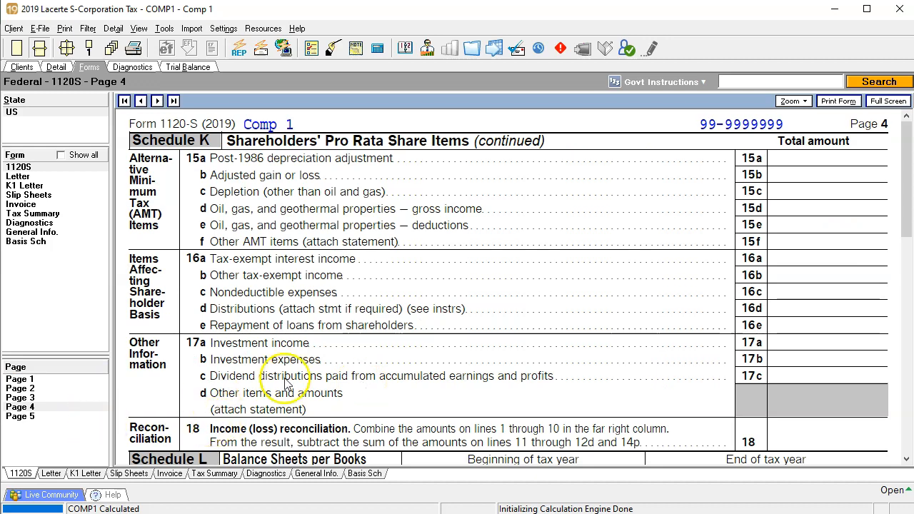
{"action": "scroll", "coordinate": [286, 384], "scroll_direction": "down", "scroll_amount": 3}
{"action": "scroll", "coordinate": [285, 384], "scroll_direction": "down", "scroll_amount": 2}
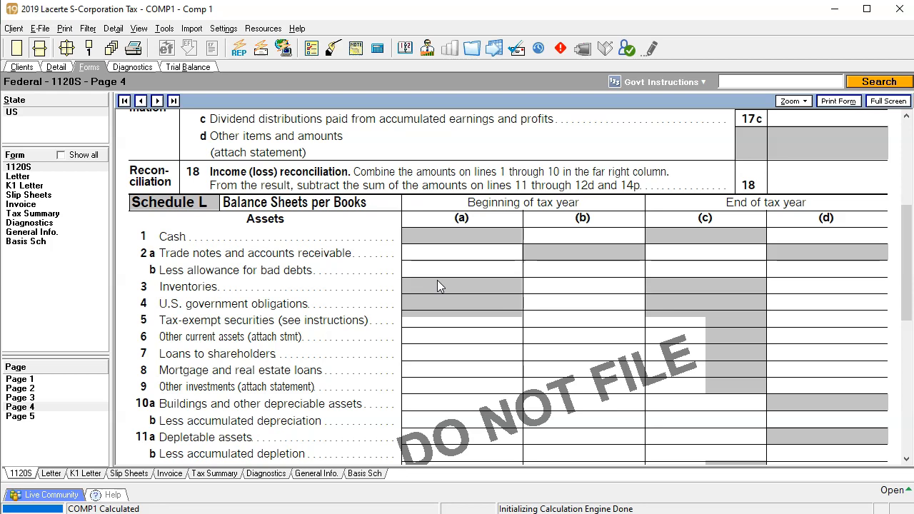
{"action": "scroll", "coordinate": [437, 286], "scroll_direction": "up", "scroll_amount": 8}
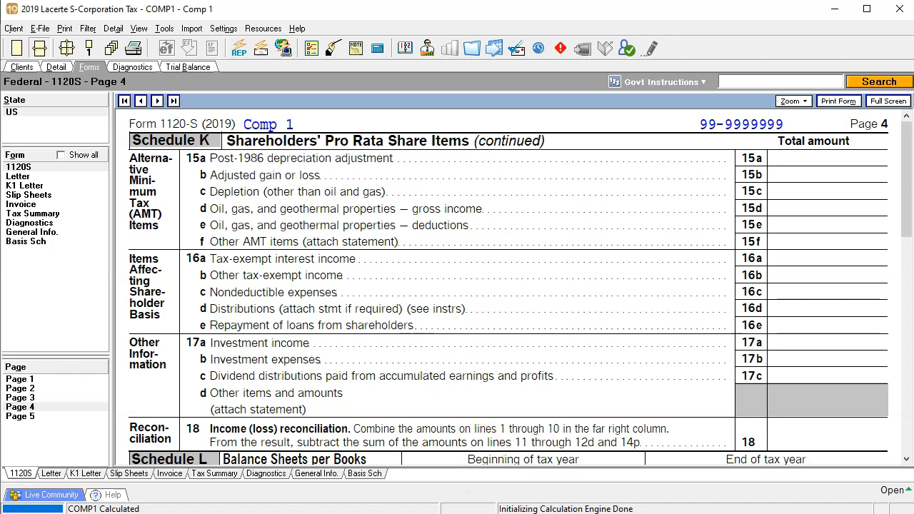
Switch to the Comp Prob 1 workbook in Excel and look across sheet C3 from the balance sheet to the tax trial balance.
{"action": "left_click", "coordinate": [465, 508]}
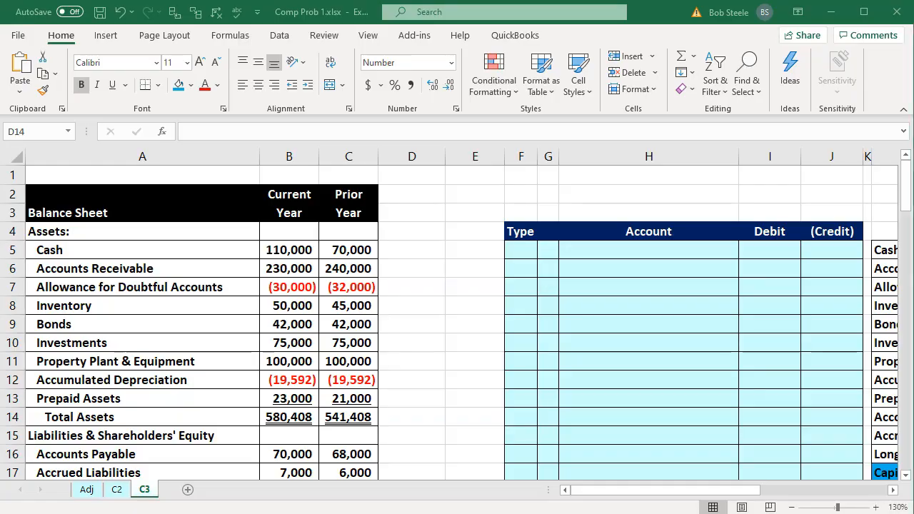
{"action": "left_click", "coordinate": [433, 355]}
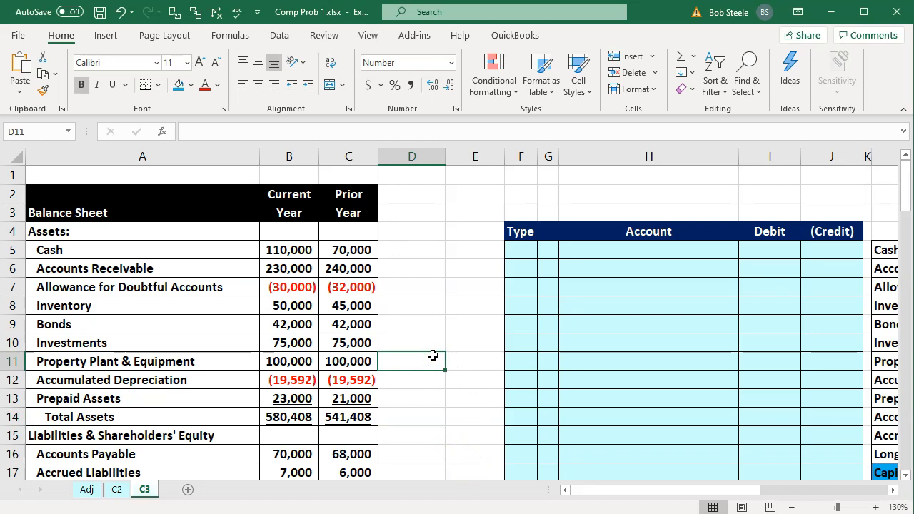
{"action": "key", "text": "Left"}
{"action": "key", "text": "Left"}
{"action": "key", "text": "Left"}
{"action": "key", "text": "Right"}
{"action": "key", "text": "Right"}
{"action": "key", "text": "Right"}
{"action": "key", "text": "Right"}
{"action": "key", "text": "Right"}
{"action": "key", "text": "Right"}
{"action": "key", "text": "Right"}
{"action": "key", "text": "Right"}
{"action": "key", "text": "Right"}
{"action": "key", "text": "Right"}
{"action": "key", "text": "Right"}
{"action": "key", "text": "Right"}
{"action": "key", "text": "Right"}
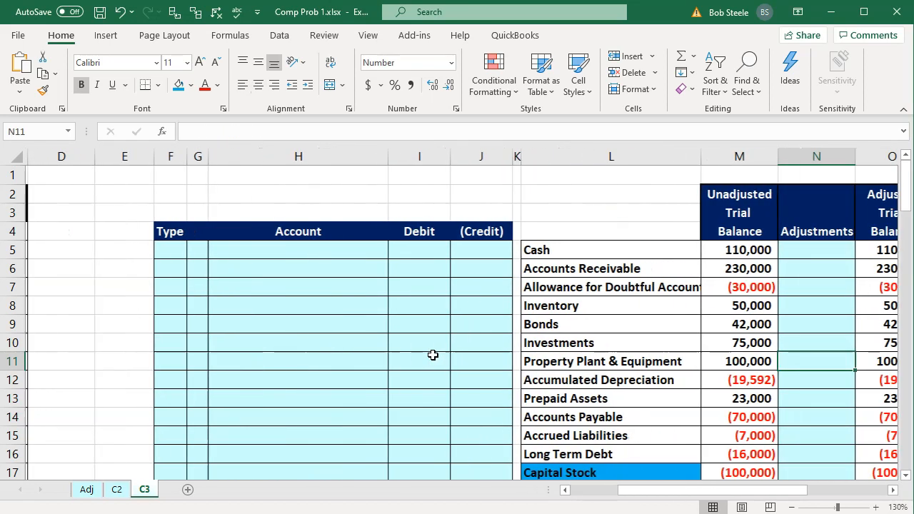
{"action": "key", "text": "Right"}
{"action": "key", "text": "Right"}
{"action": "key", "text": "Right"}
{"action": "key", "text": "Right"}
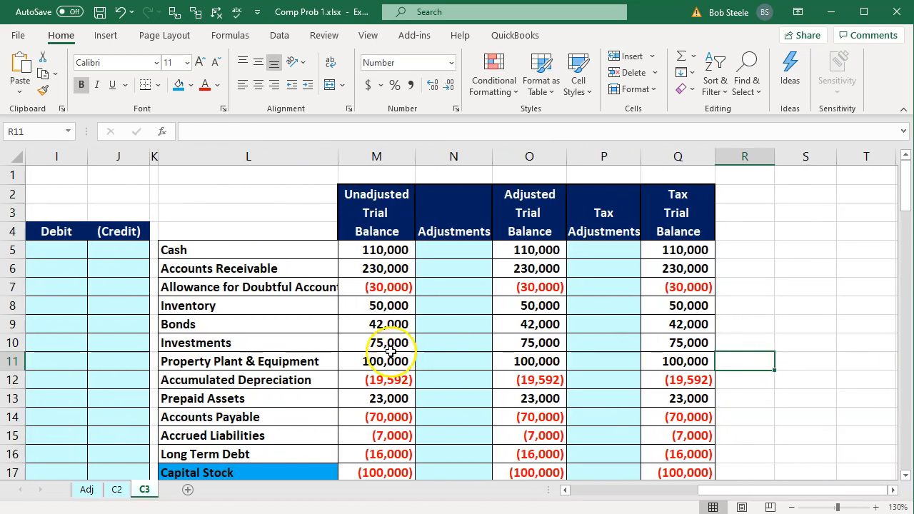
Review the Investments row across the unadjusted balance, adjustments, adjusted balance and tax adjustments columns of the trial balance.
{"action": "left_click", "coordinate": [395, 349]}
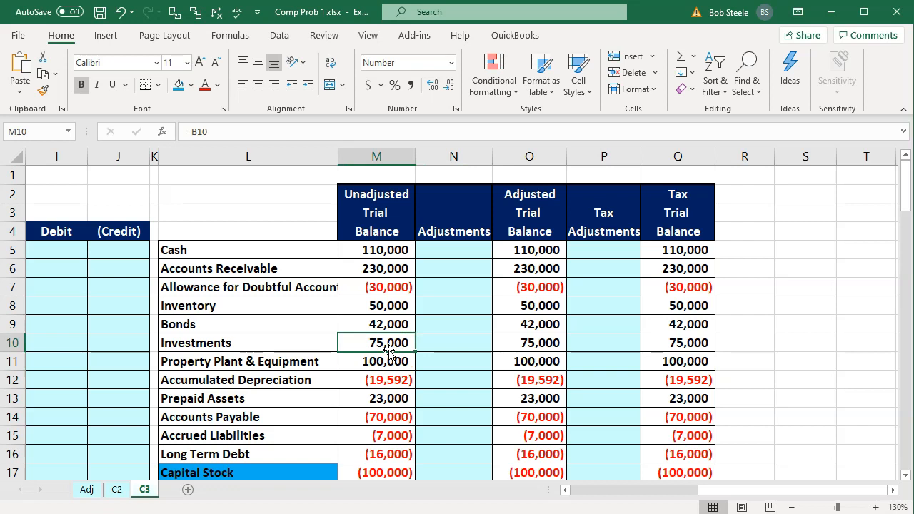
{"action": "key", "text": "Right"}
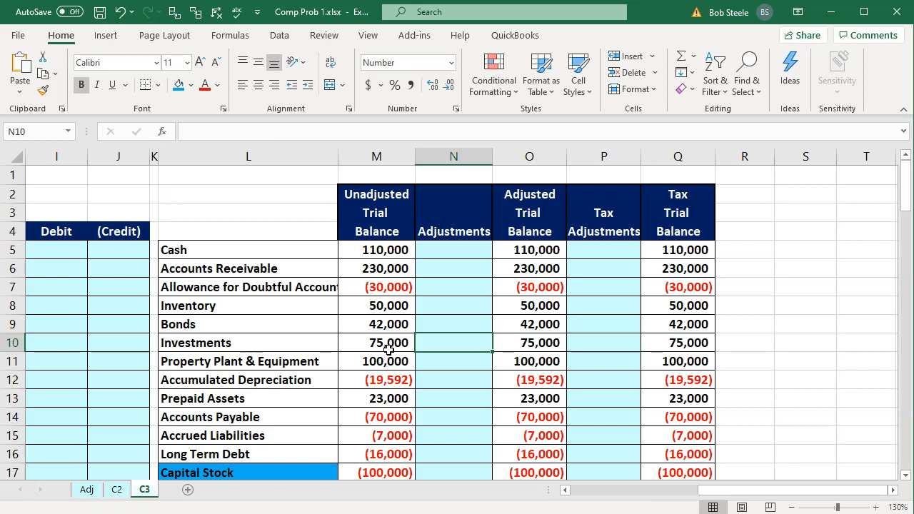
{"action": "key", "text": "Right"}
{"action": "key", "text": "Right"}
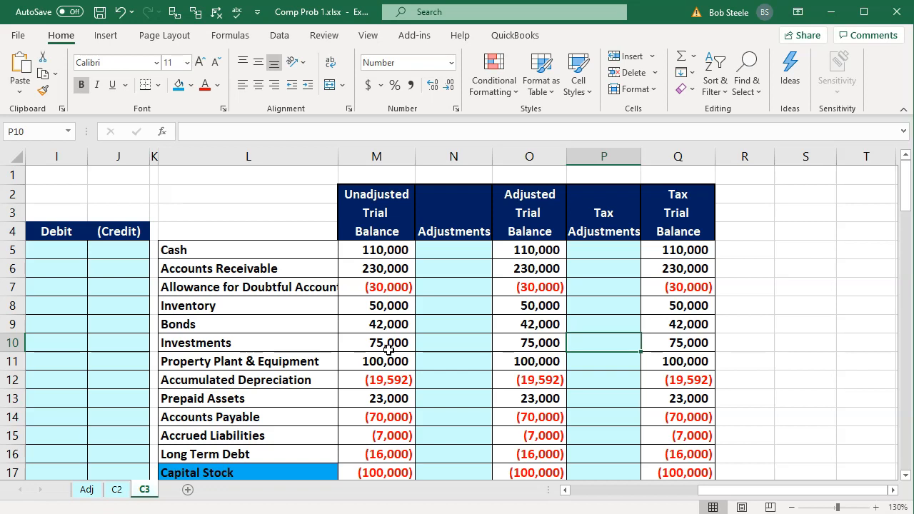
{"action": "key", "text": "Left"}
{"action": "key", "text": "Left"}
{"action": "key", "text": "Left"}
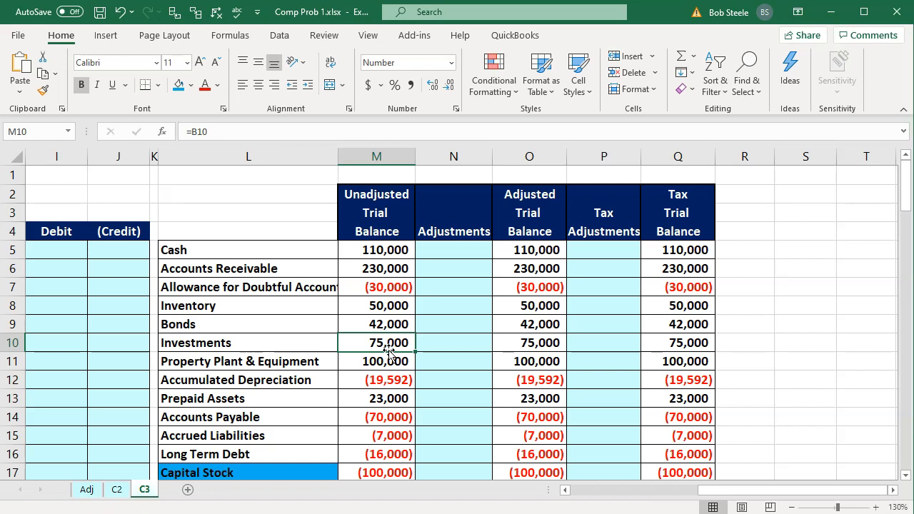
{"action": "key", "text": "Left"}
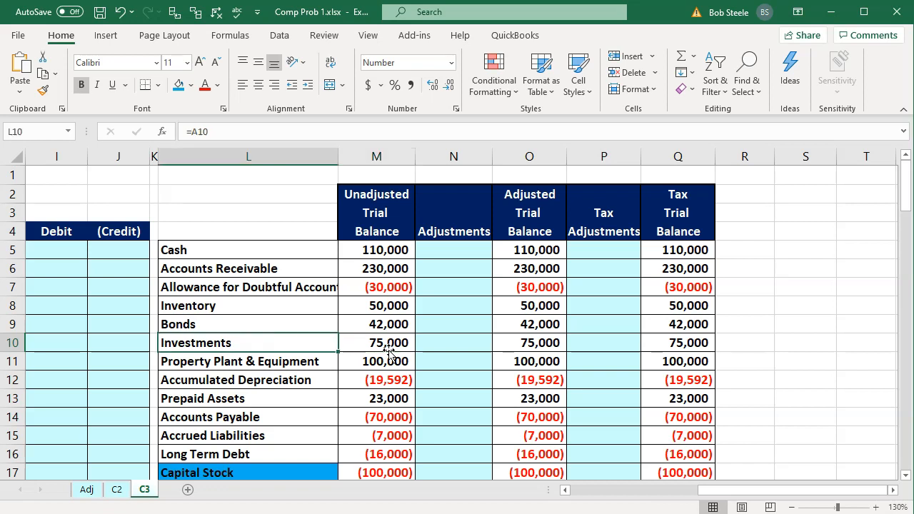
Examine the owners, address and Employer ID Number in the Added Information section below the financial statements in column A.
{"action": "key", "text": "ctrl+Left"}
{"action": "key", "text": "ctrl+Left"}
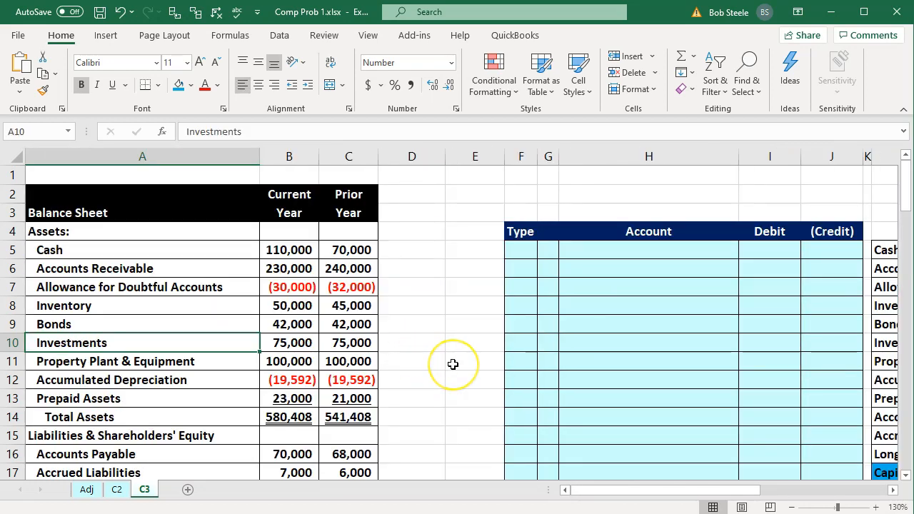
{"action": "scroll", "coordinate": [452, 365], "scroll_direction": "down", "scroll_amount": 5}
{"action": "scroll", "coordinate": [453, 364], "scroll_direction": "down", "scroll_amount": 11}
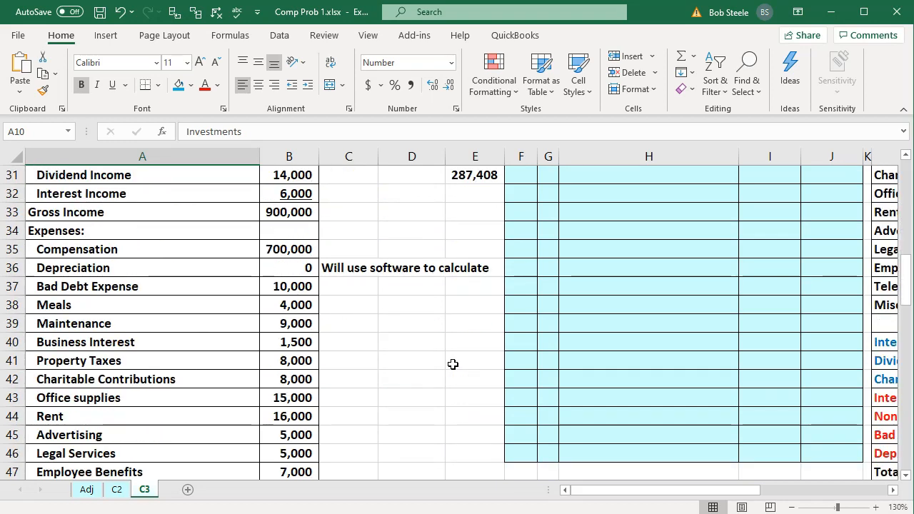
{"action": "scroll", "coordinate": [453, 365], "scroll_direction": "down", "scroll_amount": 1}
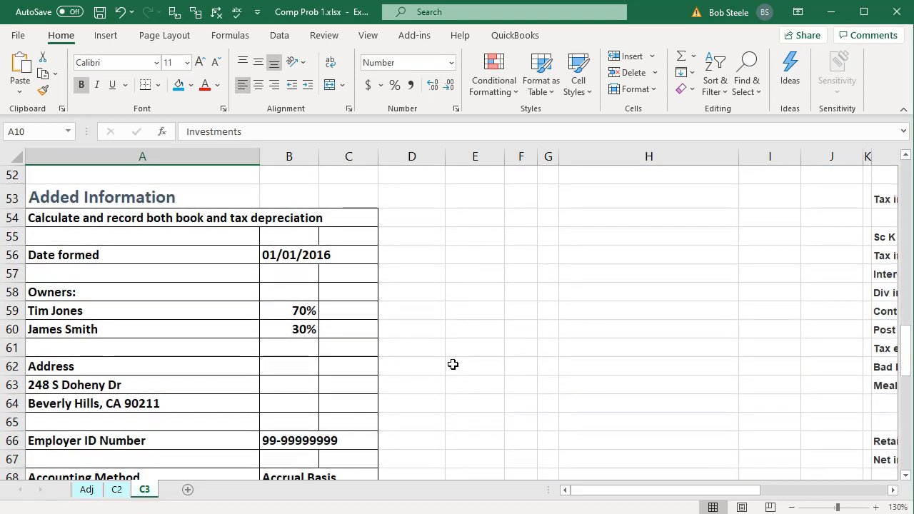
{"action": "left_click", "coordinate": [122, 316]}
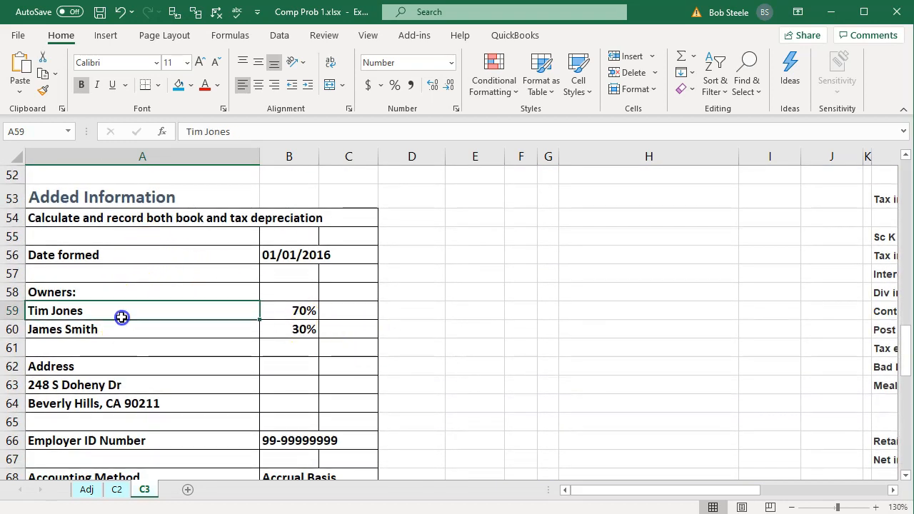
{"action": "key", "text": "Down"}
{"action": "key", "text": "Down"}
{"action": "key", "text": "Down"}
{"action": "key", "text": "Down"}
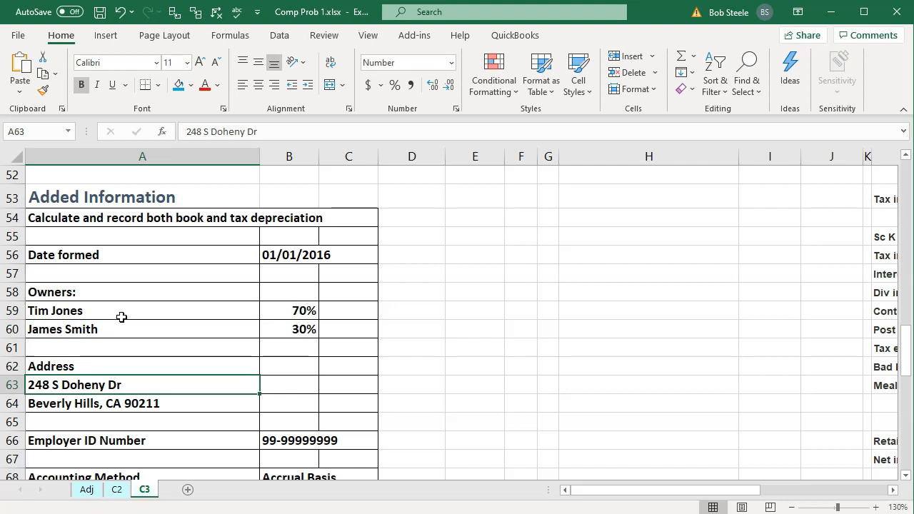
{"action": "key", "text": "Down"}
{"action": "key", "text": "Down"}
{"action": "key", "text": "Down"}
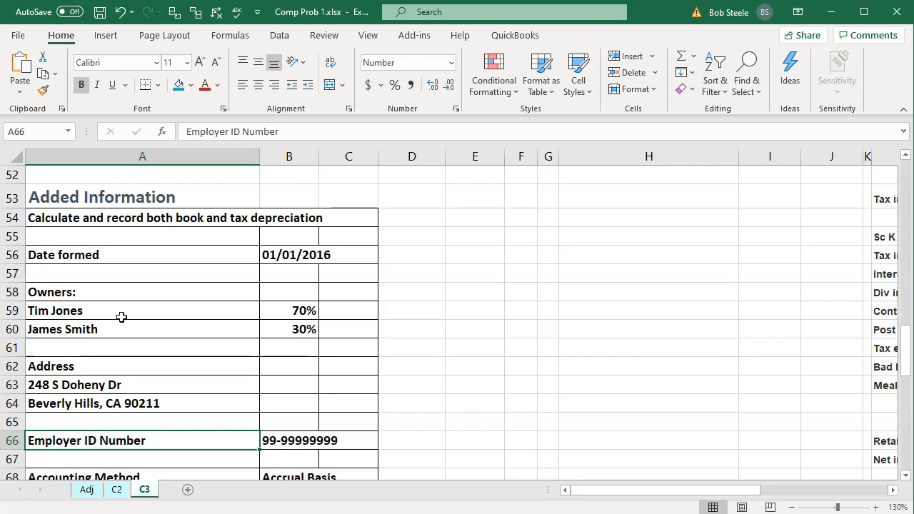
{"action": "key", "text": "Right"}
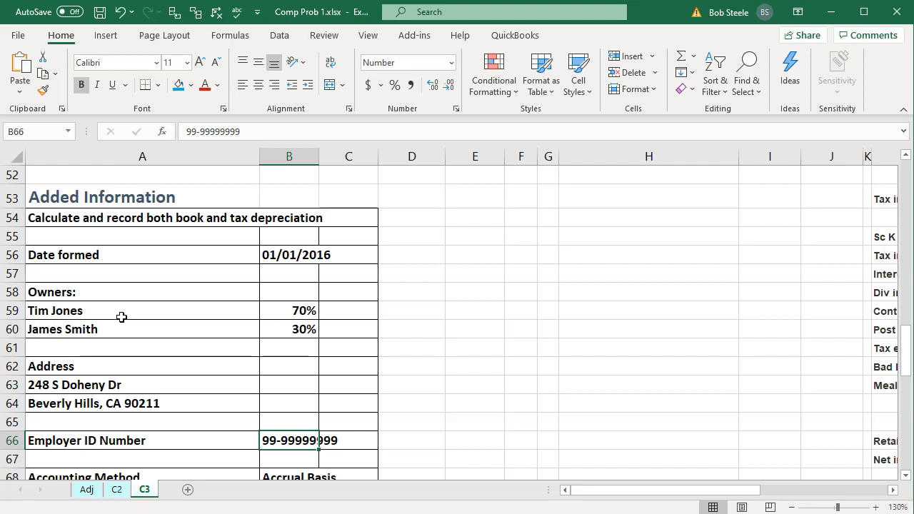
Check the ownership percentages of the two owners in the Added Information section.
{"action": "key", "text": "Up"}
{"action": "key", "text": "Up"}
{"action": "key", "text": "Up"}
{"action": "key", "text": "Up"}
{"action": "key", "text": "Up"}
{"action": "key", "text": "Up"}
{"action": "key", "text": "Up"}
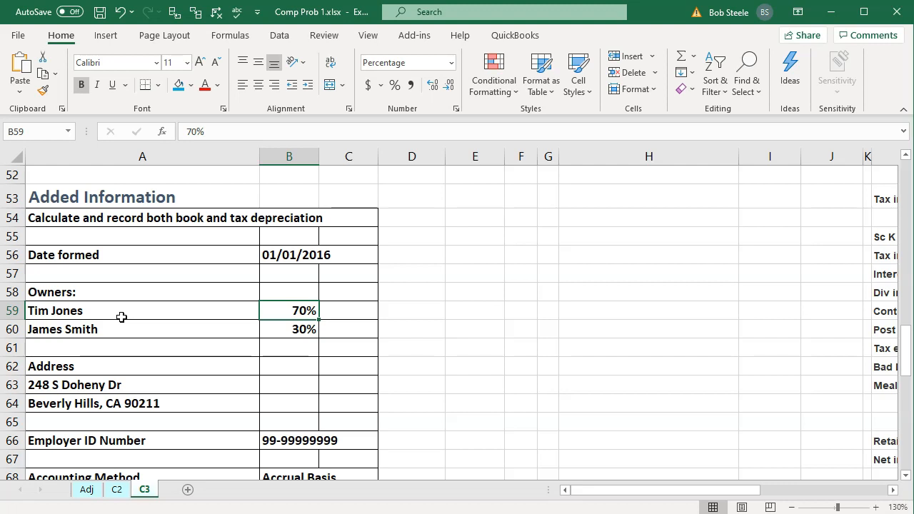
{"action": "key", "text": "Down"}
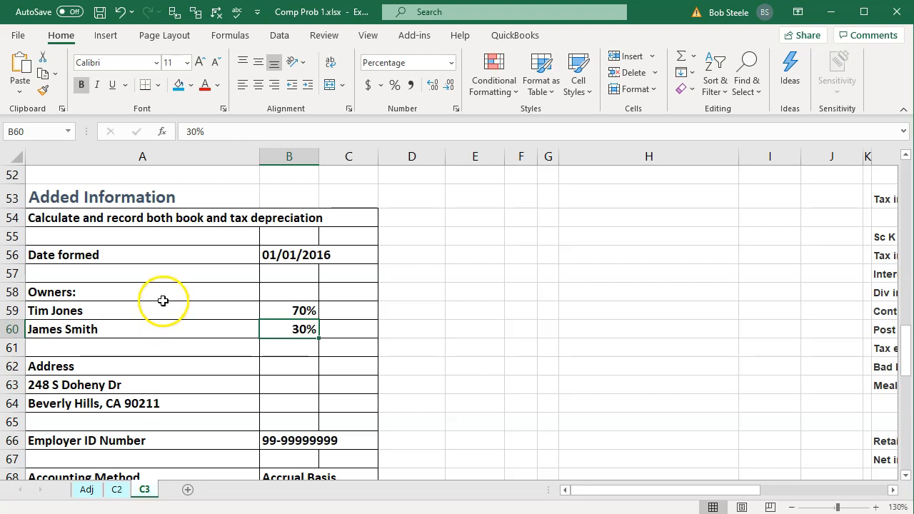
Review the Added Information entries from the date formed down through the owners to the street address.
{"action": "left_click", "coordinate": [189, 258]}
{"action": "key", "text": "Down"}
{"action": "key", "text": "Down"}
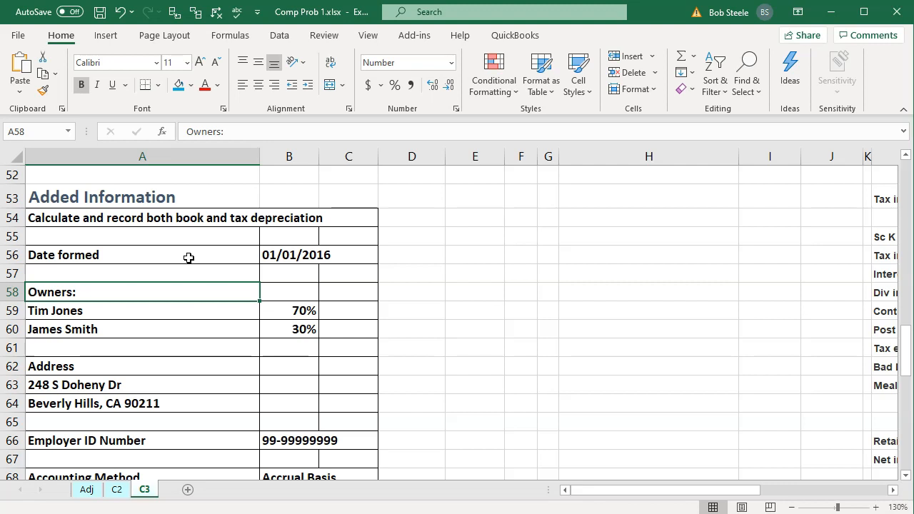
{"action": "key", "text": "Down"}
{"action": "key", "text": "Down"}
{"action": "key", "text": "Down"}
{"action": "key", "text": "Down"}
{"action": "key", "text": "Down"}
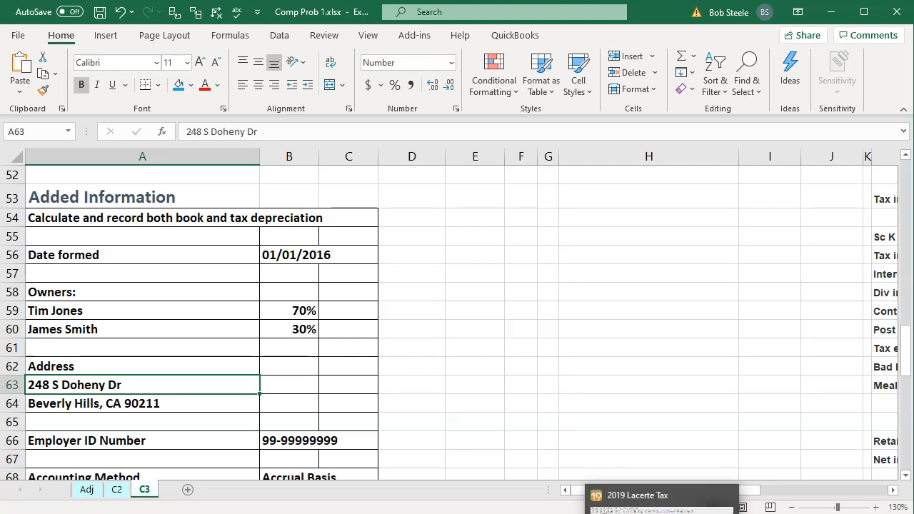
Switch to Lacerte and open the Client Information detail screen for the COMP1 return.
{"action": "left_click", "coordinate": [662, 511]}
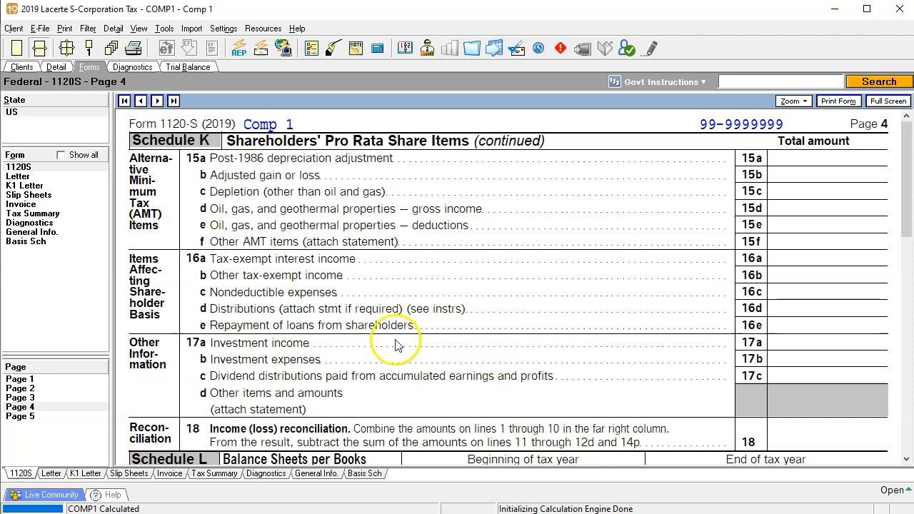
{"action": "scroll", "coordinate": [397, 341], "scroll_direction": "up", "scroll_amount": 1}
{"action": "left_click", "coordinate": [55, 66]}
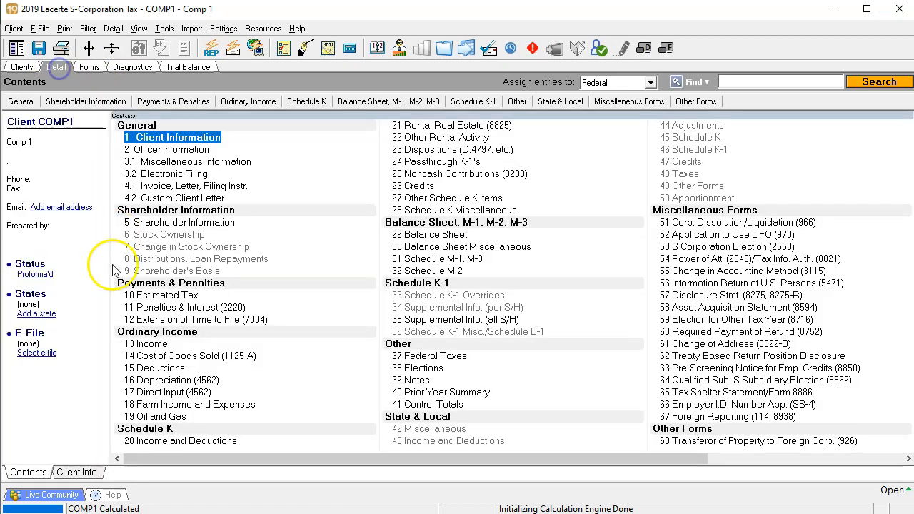
{"action": "left_click", "coordinate": [70, 472]}
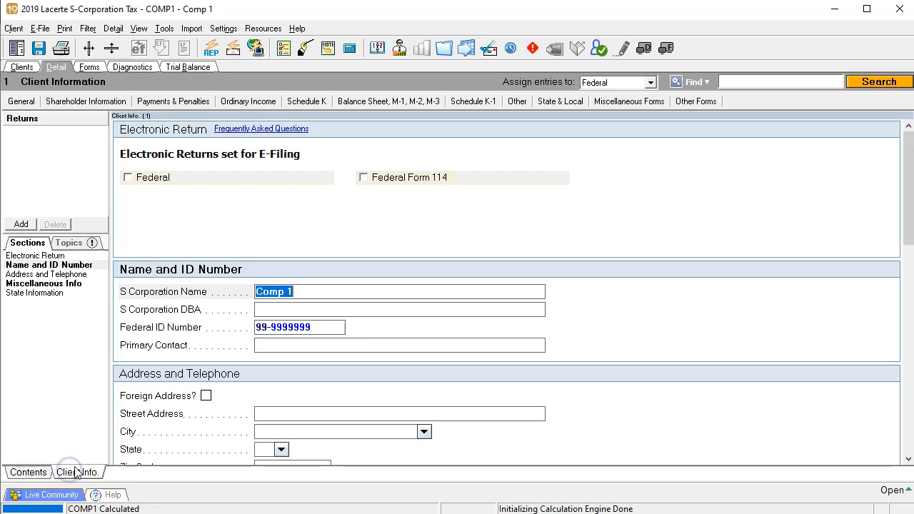
Review the S corporation DBA, Federal ID Number and Primary Contact fields in the Name and ID Number section.
{"action": "left_click", "coordinate": [278, 308]}
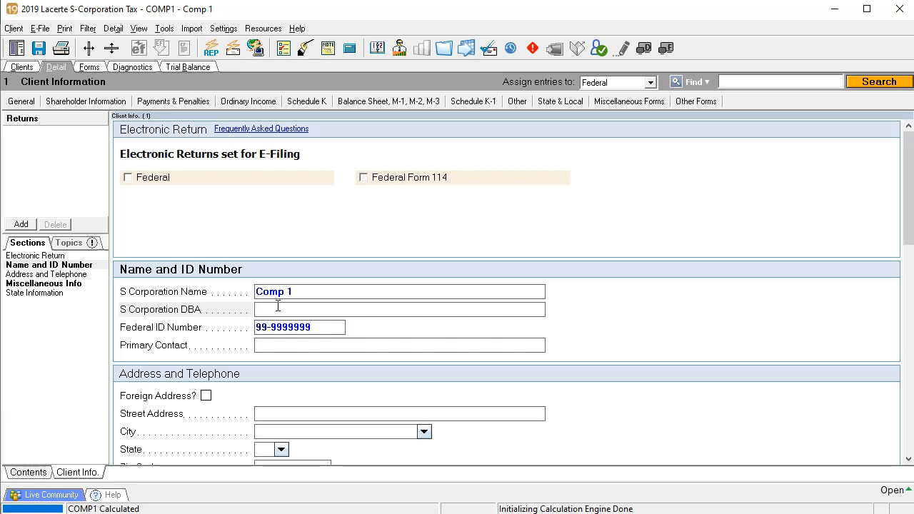
{"action": "key", "text": "Tab"}
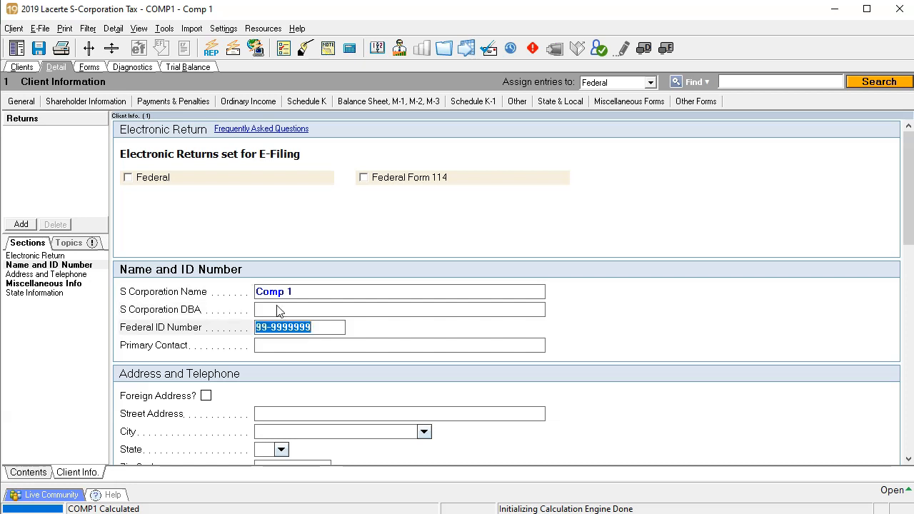
{"action": "left_click", "coordinate": [292, 346]}
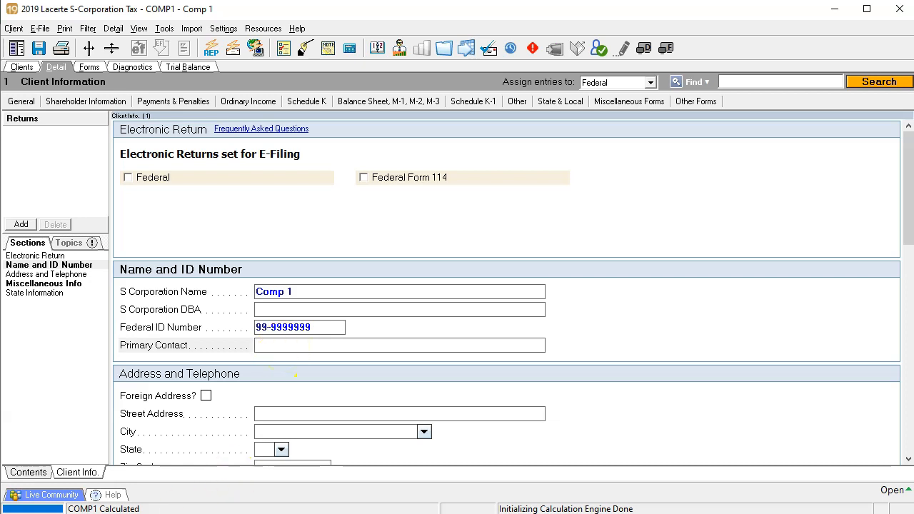
Enter the corporation's street address, city, state and zip code in the Address and Telephone section.
{"action": "scroll", "coordinate": [265, 393], "scroll_direction": "down", "scroll_amount": 3}
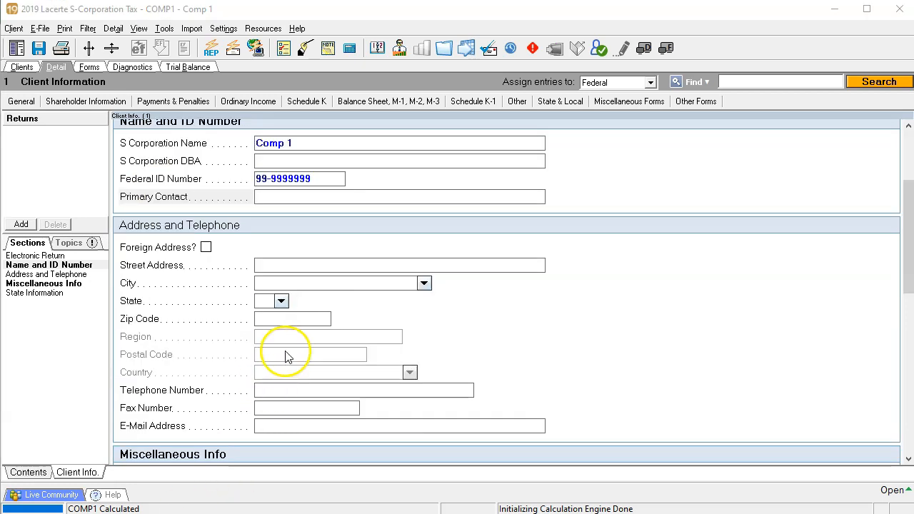
{"action": "left_click", "coordinate": [290, 265]}
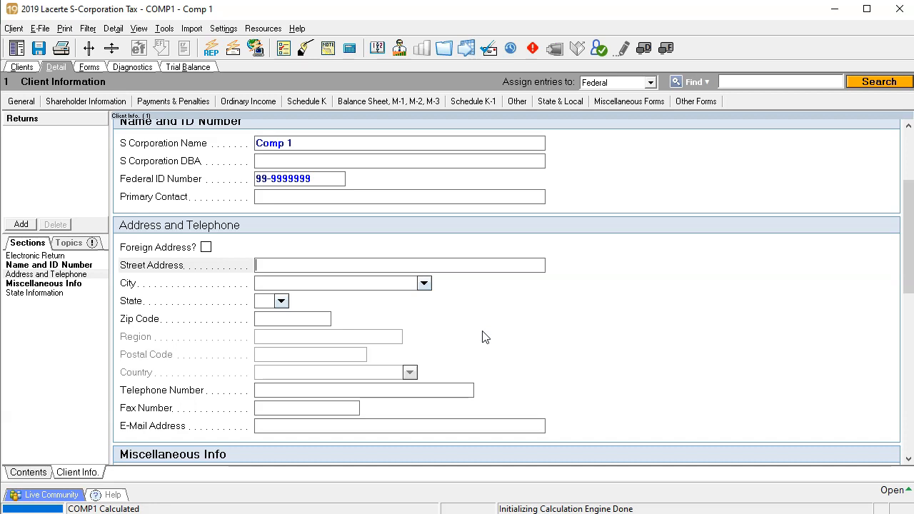
{"action": "type", "text": "248 S Doheny Dr"}
{"action": "key", "text": "Tab"}
{"action": "type", "text": "Beverly Hills"}
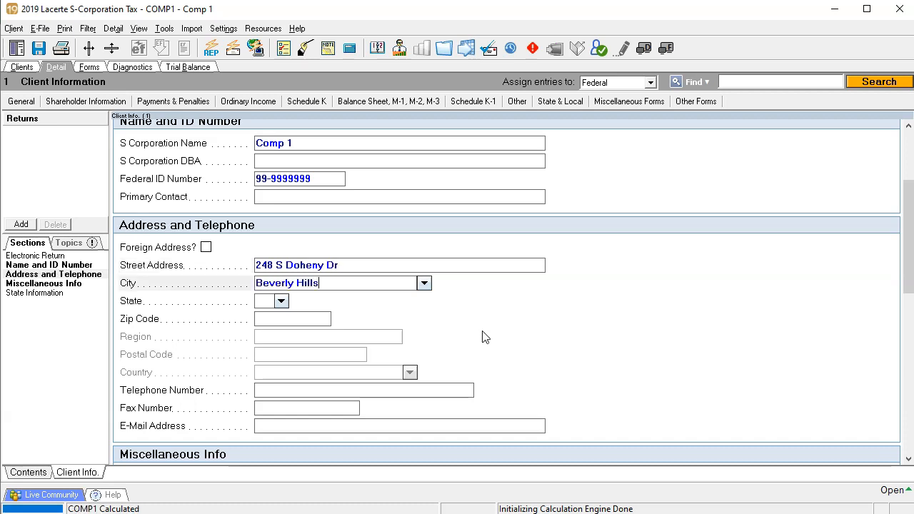
{"action": "key", "text": "Tab"}
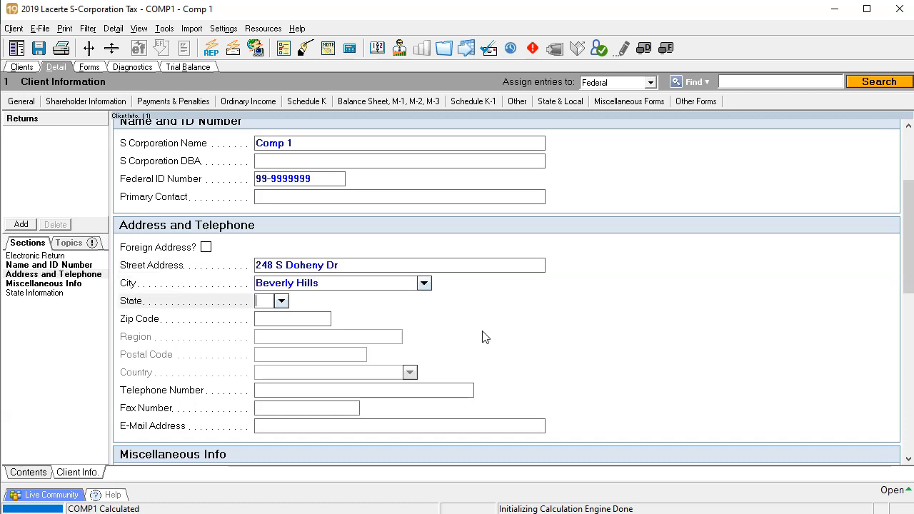
{"action": "type", "text": "CA"}
{"action": "key", "text": "Tab"}
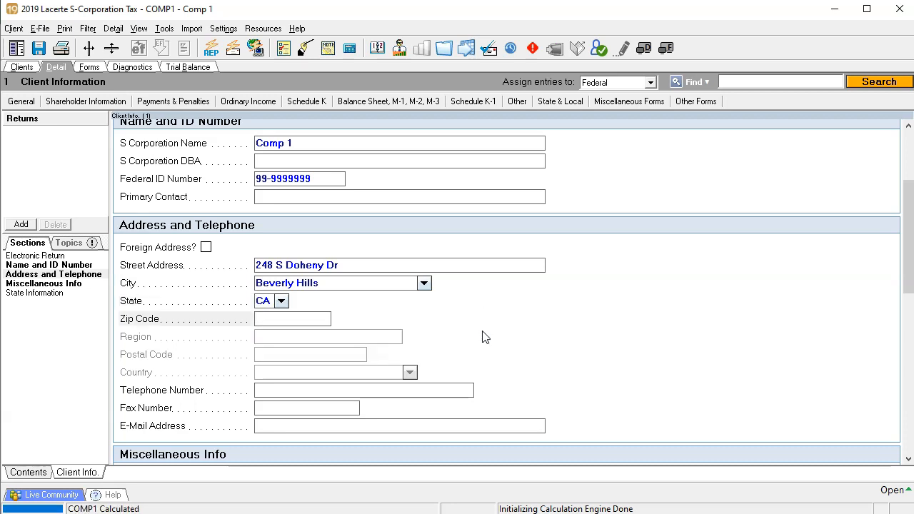
{"action": "type", "text": "90211"}
{"action": "key", "text": "Tab"}
Review the Miscellaneous Info entries from the date incorporated and state of incorporation through the S effective date to the business code.
{"action": "scroll", "coordinate": [484, 338], "scroll_direction": "down", "scroll_amount": 3}
{"action": "left_click", "coordinate": [290, 300]}
{"action": "left_click", "coordinate": [312, 308]}
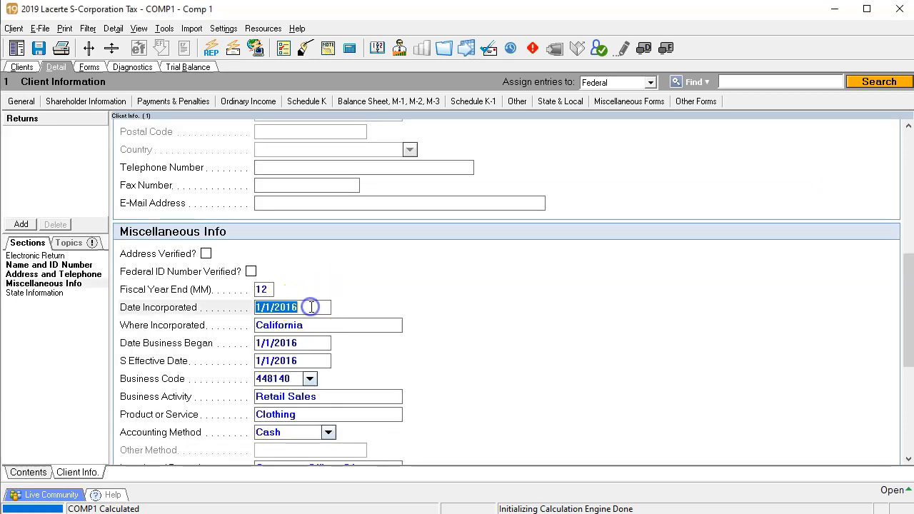
{"action": "left_click", "coordinate": [431, 337]}
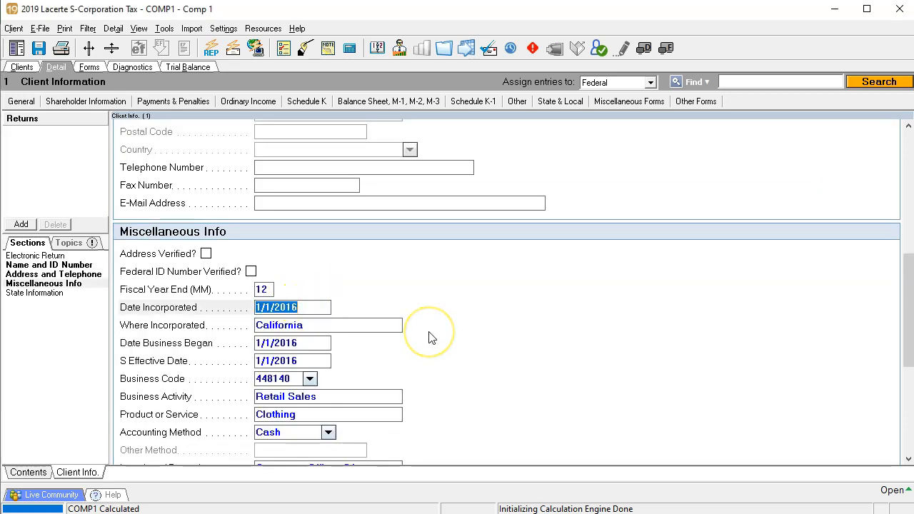
{"action": "key", "text": "Tab"}
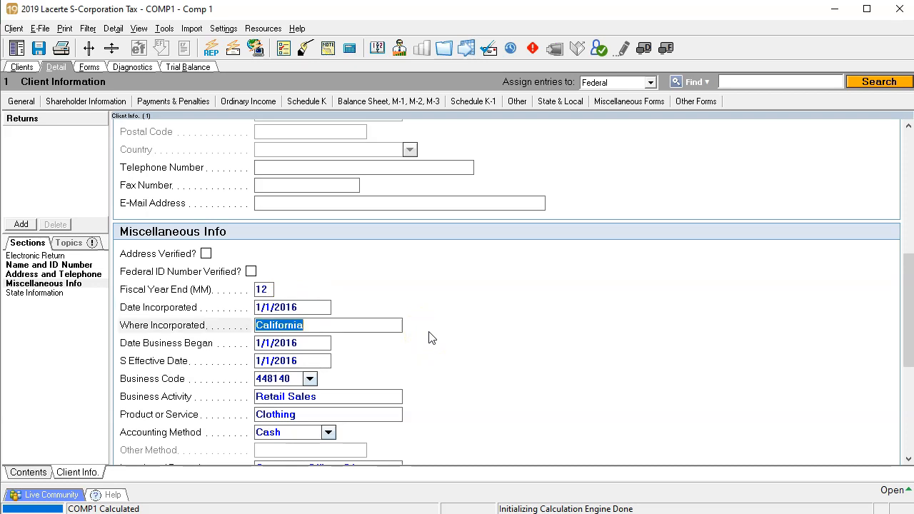
{"action": "key", "text": "Tab"}
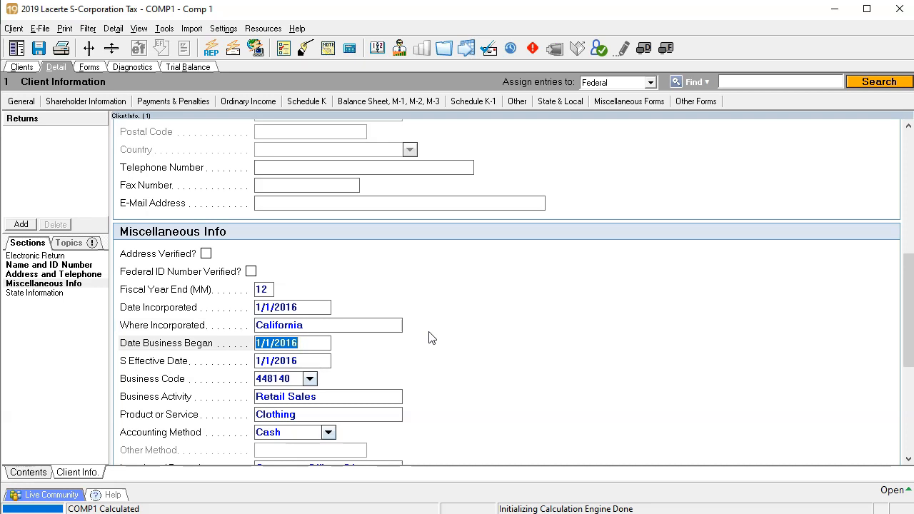
{"action": "key", "text": "Tab"}
{"action": "key", "text": "Tab"}
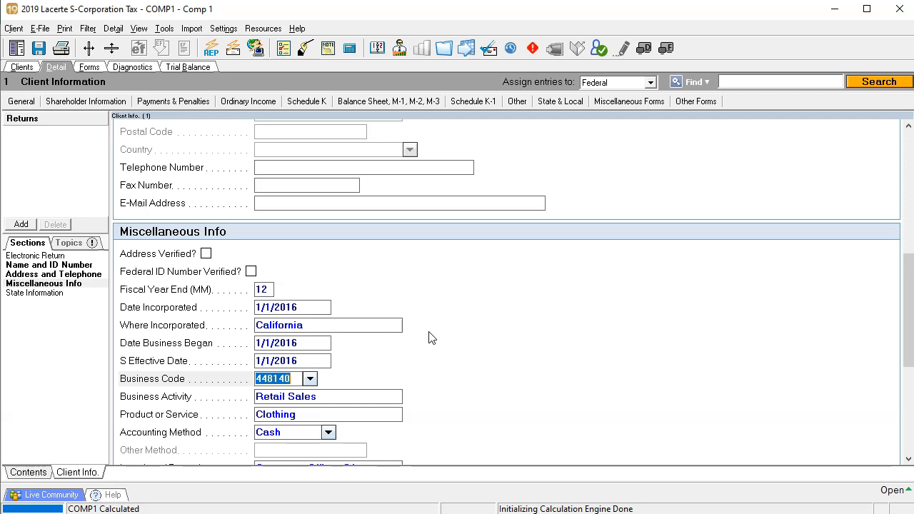
Look through the available business codes under Clothing & clothing accessories stores, leaving the selection as it is.
{"action": "left_click", "coordinate": [310, 380]}
{"action": "left_click", "coordinate": [313, 384]}
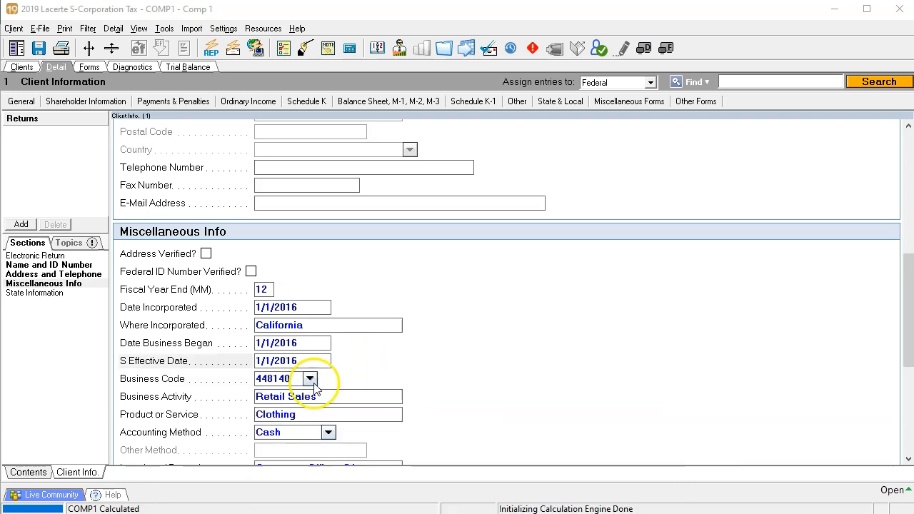
{"action": "left_click", "coordinate": [312, 381]}
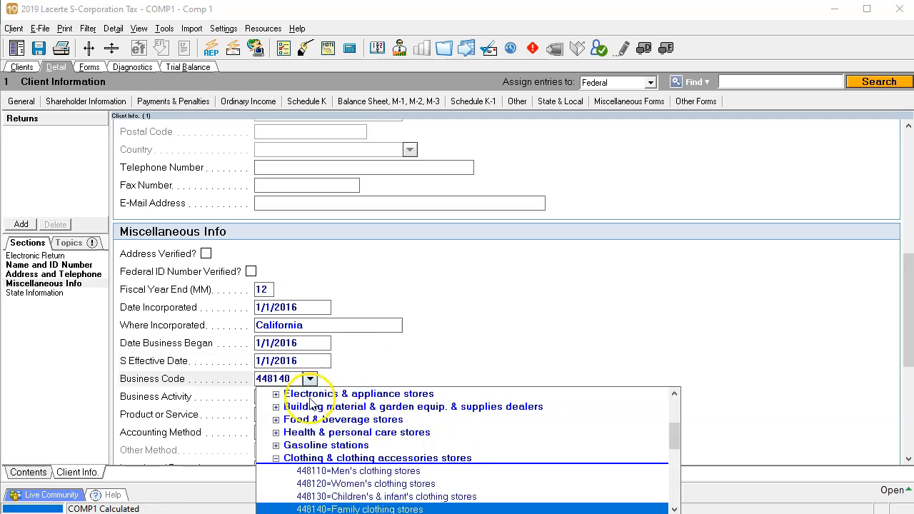
{"action": "scroll", "coordinate": [443, 427], "scroll_direction": "down", "scroll_amount": 1}
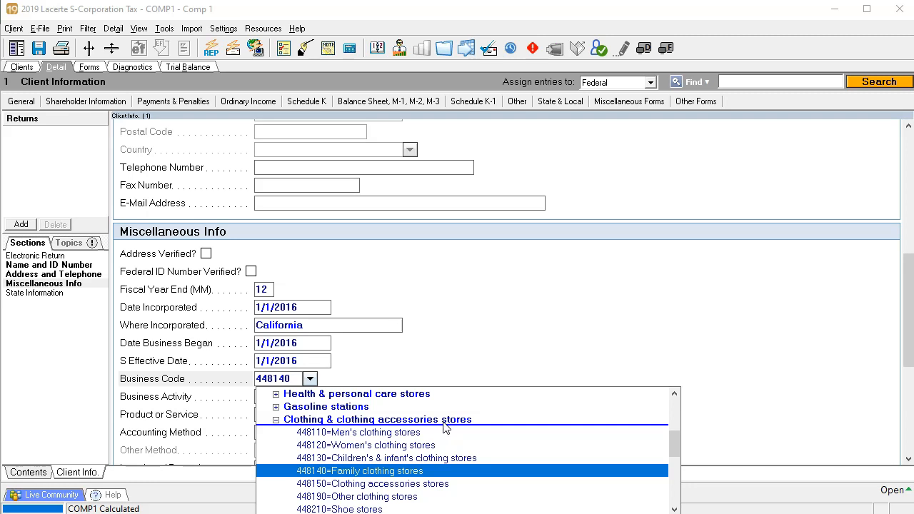
{"action": "left_click", "coordinate": [481, 333]}
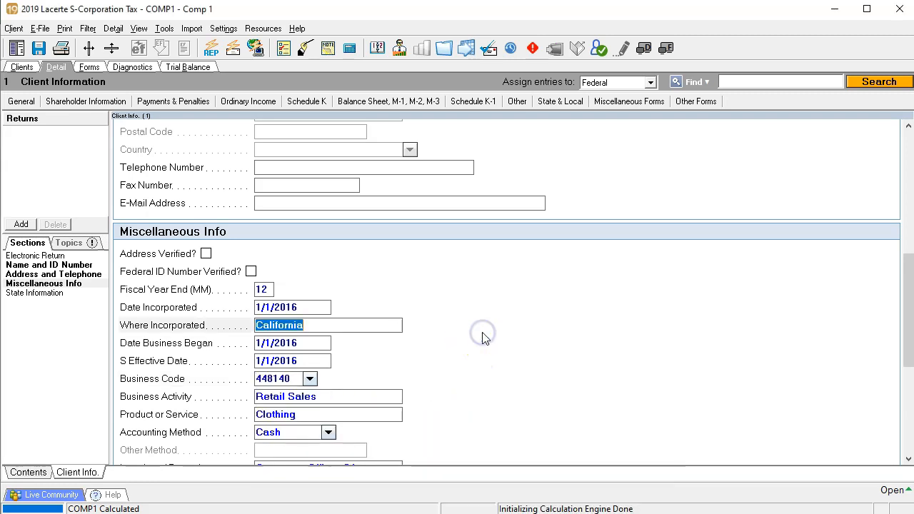
Check the business activity and set the accounting method to Accrual.
{"action": "left_click", "coordinate": [385, 400]}
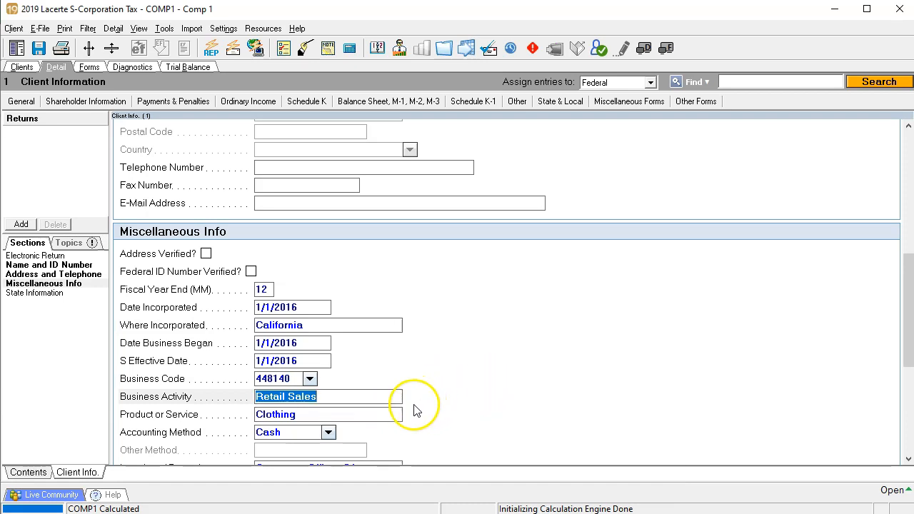
{"action": "left_click", "coordinate": [328, 432]}
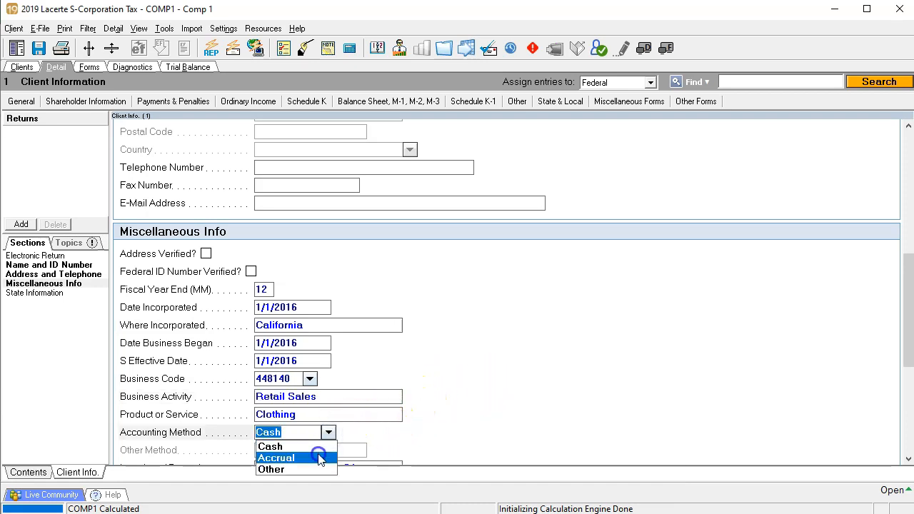
{"action": "left_click", "coordinate": [319, 458]}
{"action": "left_click", "coordinate": [495, 384]}
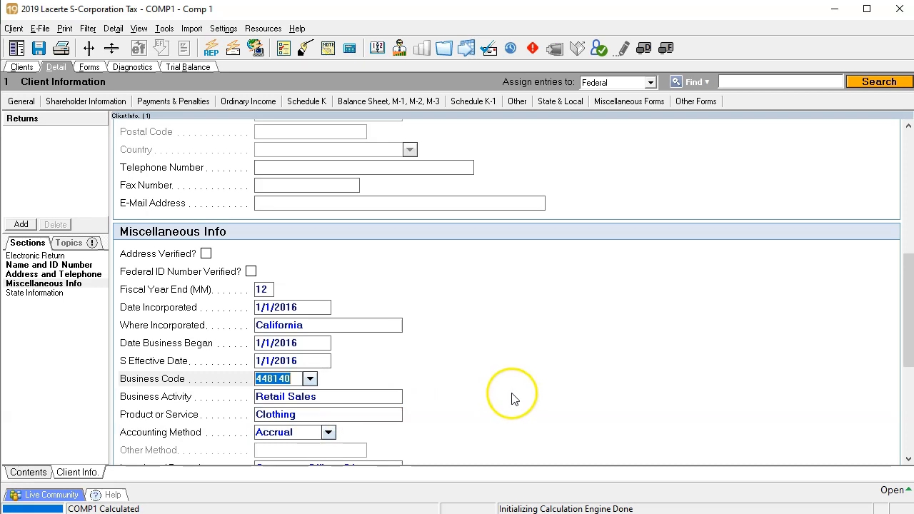
On page 1 of Form 1120-S, tick off the S election date, business activity code, name and address, employer ID and incorporation date.
{"action": "left_click", "coordinate": [90, 67]}
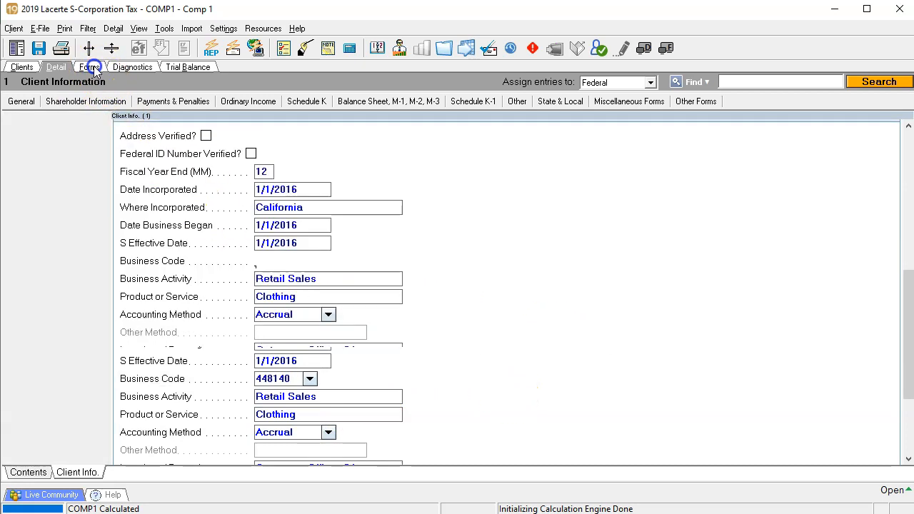
{"action": "scroll", "coordinate": [418, 315], "scroll_direction": "up", "scroll_amount": 10}
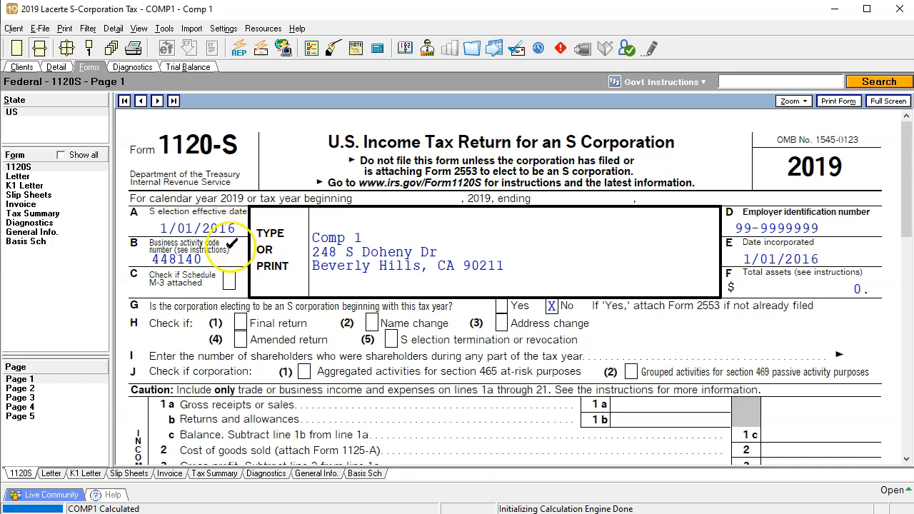
{"action": "left_click", "coordinate": [230, 229]}
{"action": "left_click", "coordinate": [230, 256]}
{"action": "left_click", "coordinate": [375, 238]}
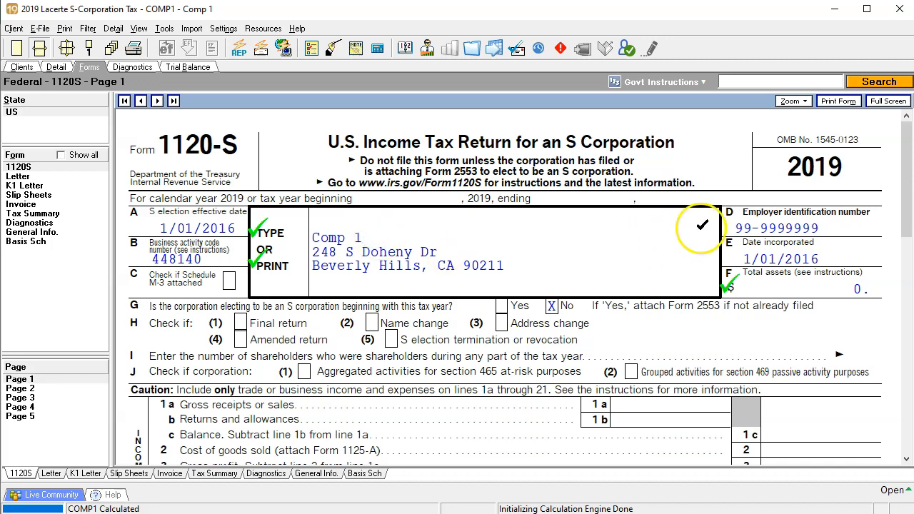
{"action": "left_click", "coordinate": [750, 226]}
{"action": "left_click", "coordinate": [843, 250]}
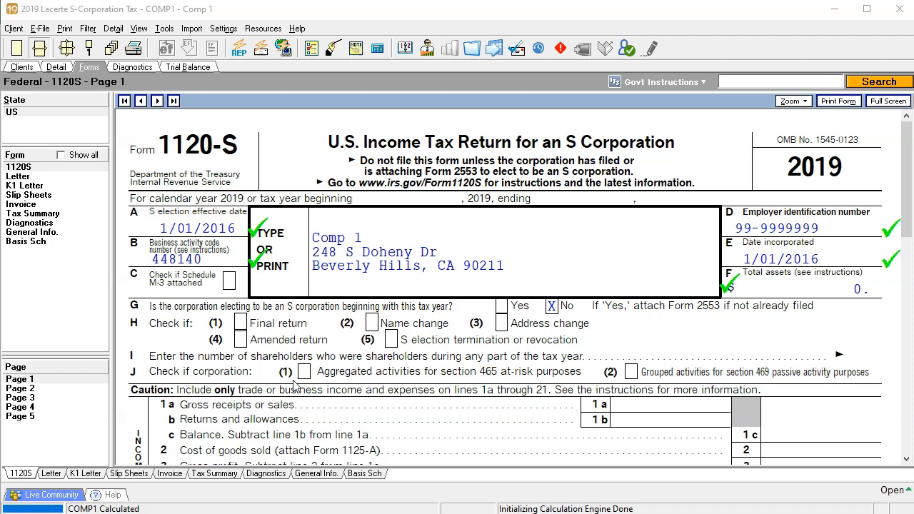
Review Schedule B lines 1 to 4 on page 2 of Form 1120-S, including accounting method, business activity and ownership questions.
{"action": "left_click", "coordinate": [32, 390]}
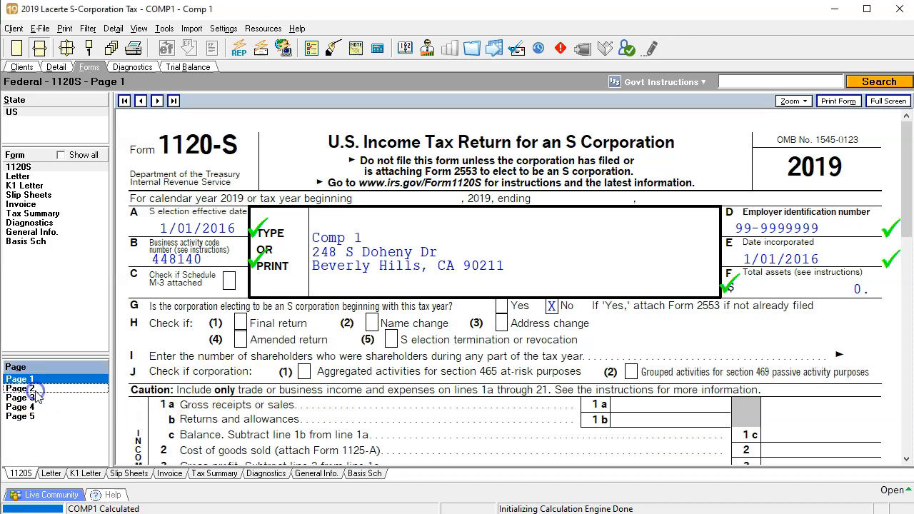
{"action": "scroll", "coordinate": [286, 365], "scroll_direction": "down", "scroll_amount": 2}
{"action": "scroll", "coordinate": [302, 361], "scroll_direction": "up", "scroll_amount": 2}
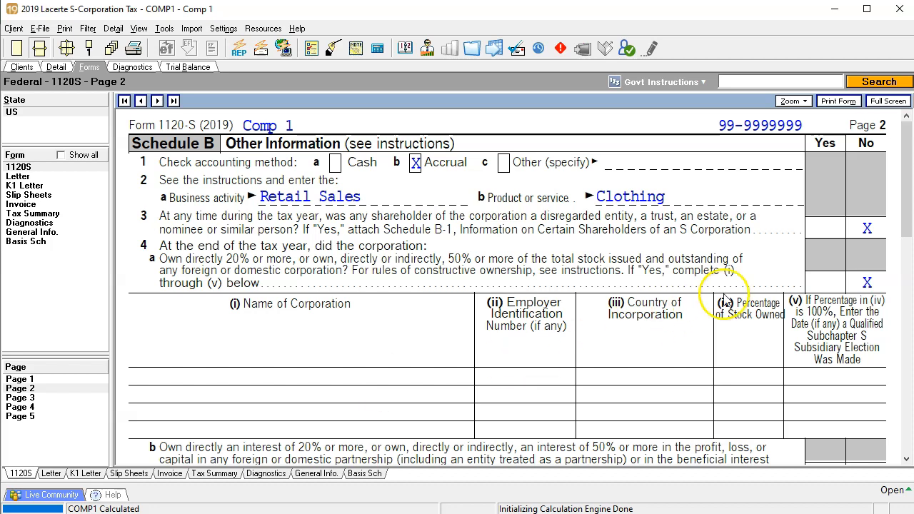
{"action": "scroll", "coordinate": [557, 367], "scroll_direction": "down", "scroll_amount": 3}
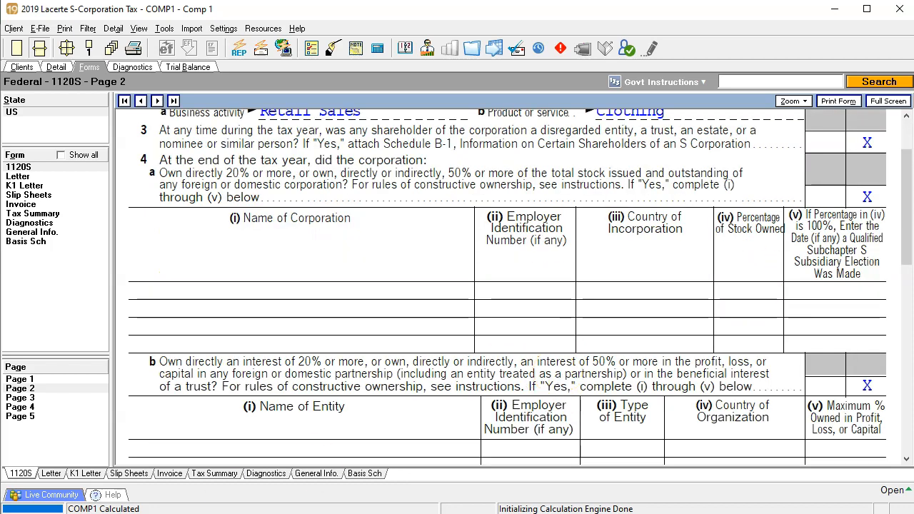
Review Schedule B lines 5 to 11 on page 2, from restricted stock to the total receipts and assets conditions.
{"action": "scroll", "coordinate": [170, 340], "scroll_direction": "down", "scroll_amount": 12}
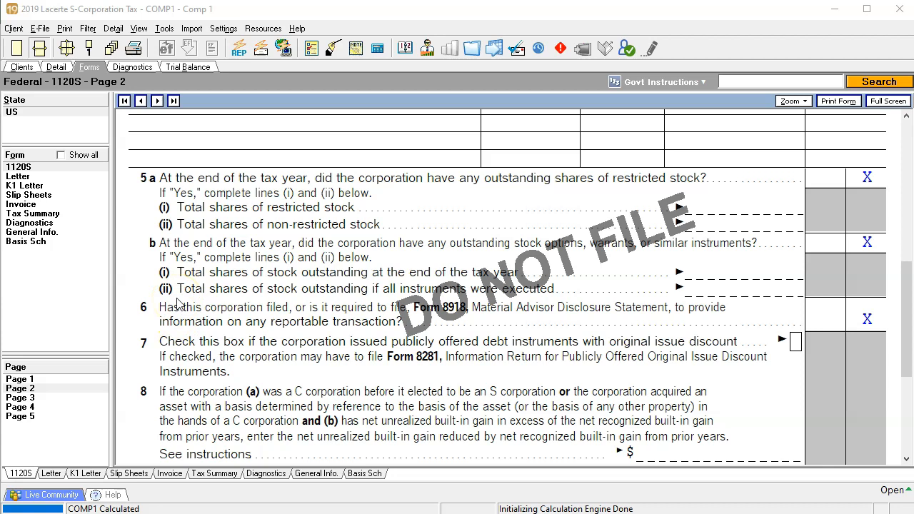
{"action": "scroll", "coordinate": [178, 303], "scroll_direction": "down", "scroll_amount": 2}
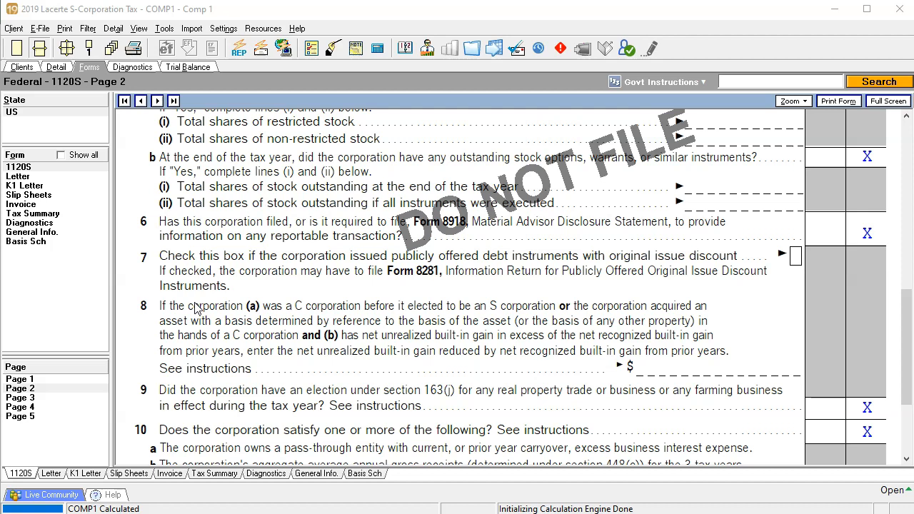
{"action": "scroll", "coordinate": [197, 306], "scroll_direction": "down", "scroll_amount": 3}
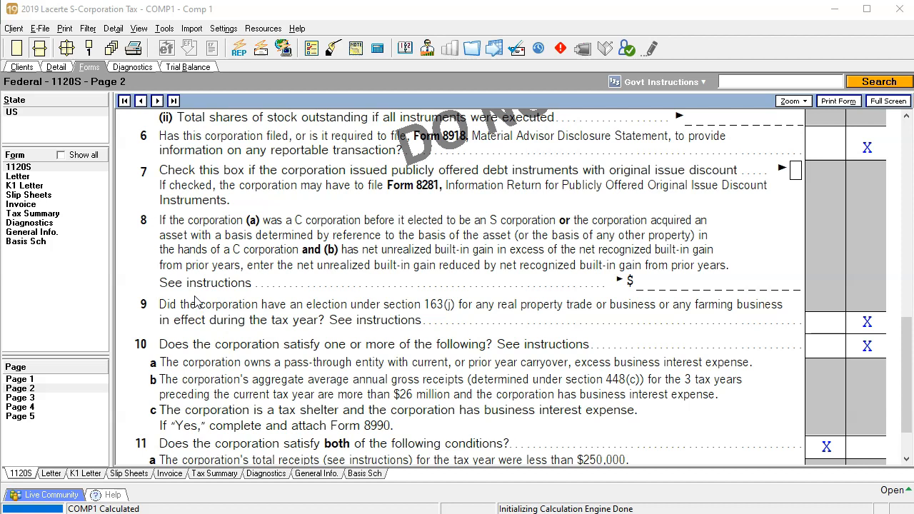
{"action": "scroll", "coordinate": [198, 301], "scroll_direction": "down", "scroll_amount": 2}
{"action": "left_click", "coordinate": [200, 286]}
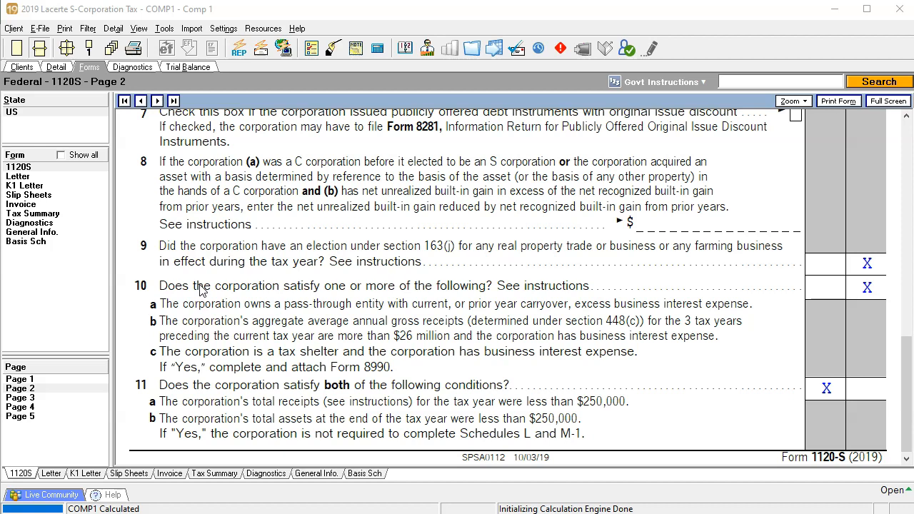
{"action": "left_click", "coordinate": [199, 312]}
{"action": "left_click", "coordinate": [203, 333]}
{"action": "left_click", "coordinate": [198, 338]}
{"action": "left_click", "coordinate": [199, 357]}
From Schedule B line 14a on page 3, set the required Forms 1099 filing input to 1 (yes) and return to the form.
{"action": "left_click", "coordinate": [22, 398]}
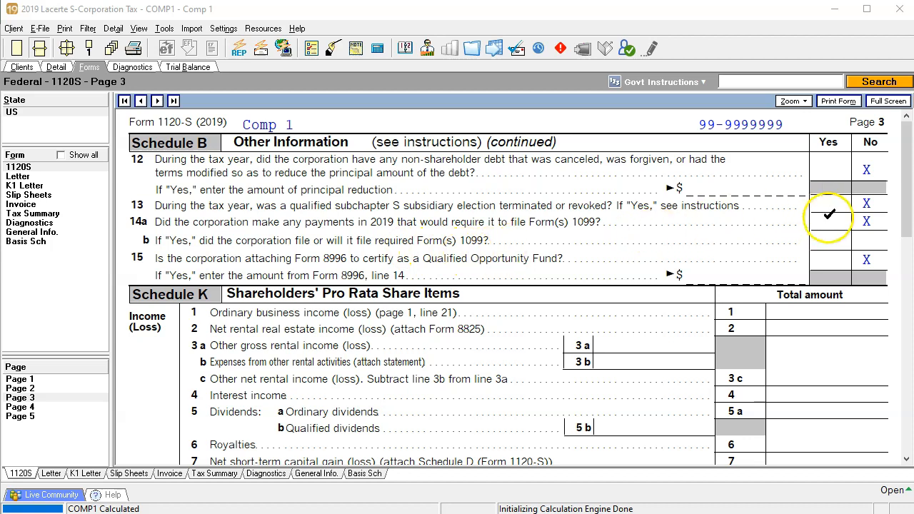
{"action": "right_click", "coordinate": [830, 224]}
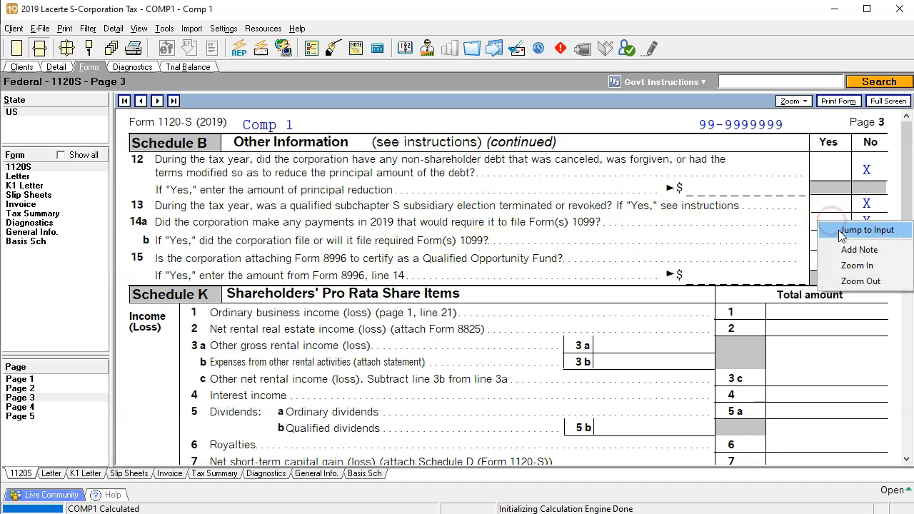
{"action": "left_click", "coordinate": [837, 230]}
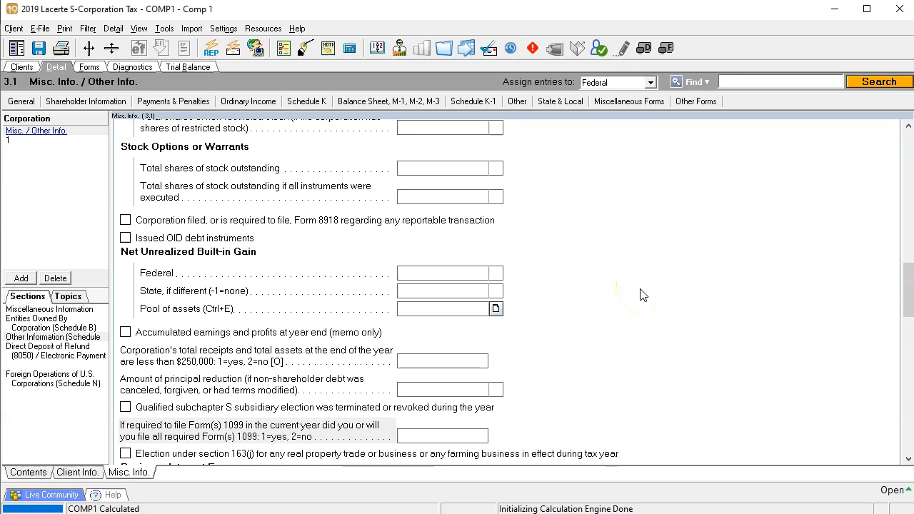
{"action": "scroll", "coordinate": [640, 295], "scroll_direction": "down", "scroll_amount": 1}
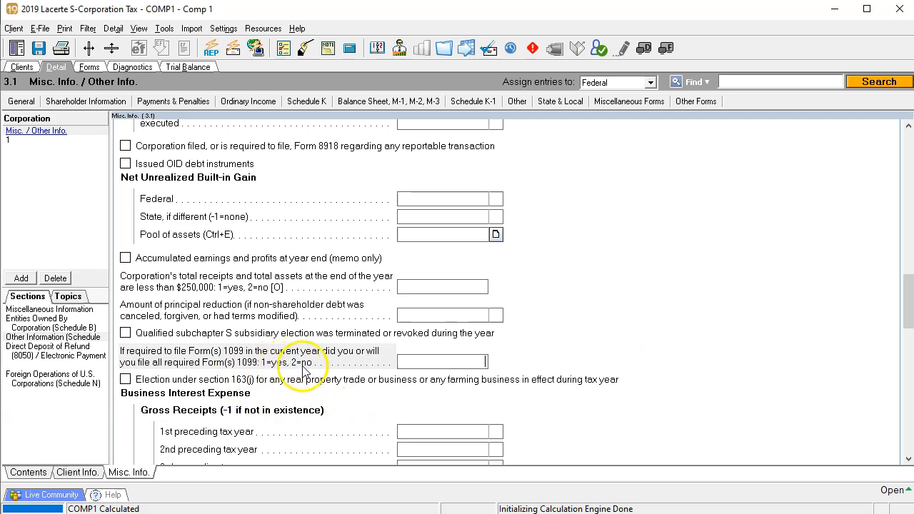
{"action": "type", "text": "1"}
{"action": "key", "text": "Return"}
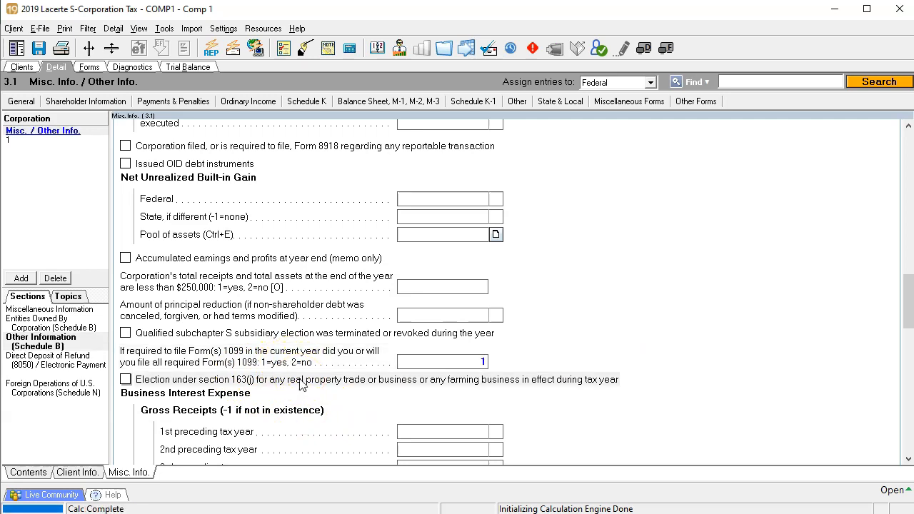
{"action": "left_click", "coordinate": [32, 137]}
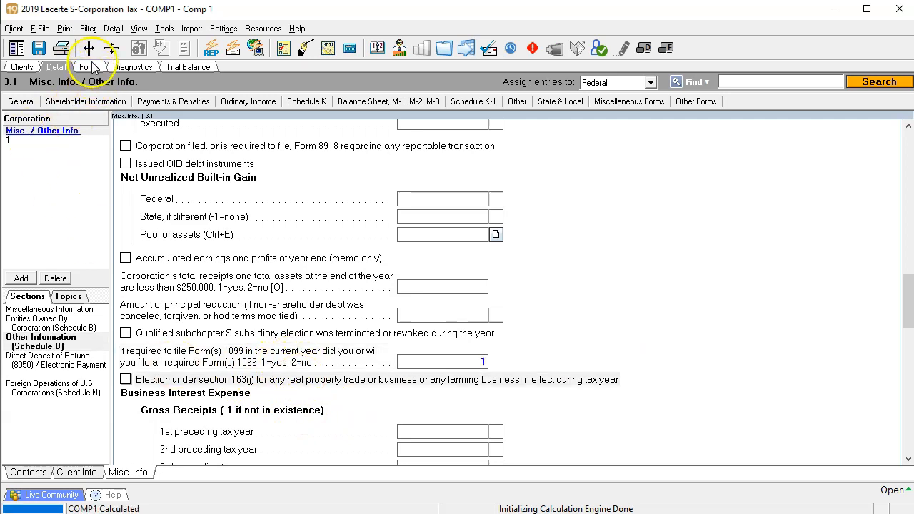
{"action": "left_click", "coordinate": [89, 68]}
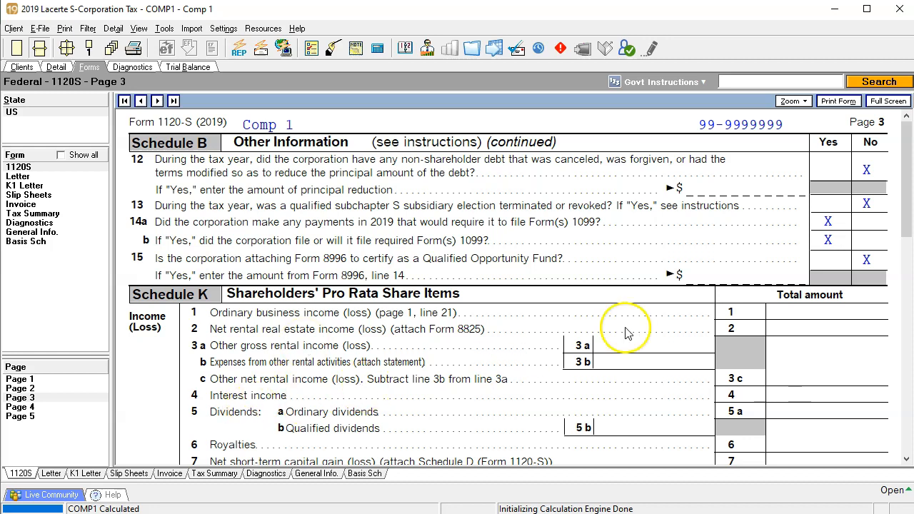
In the officer information detail, enter the first officer's name and social security number, with 70 as percentage of stock.
{"action": "left_click", "coordinate": [56, 67]}
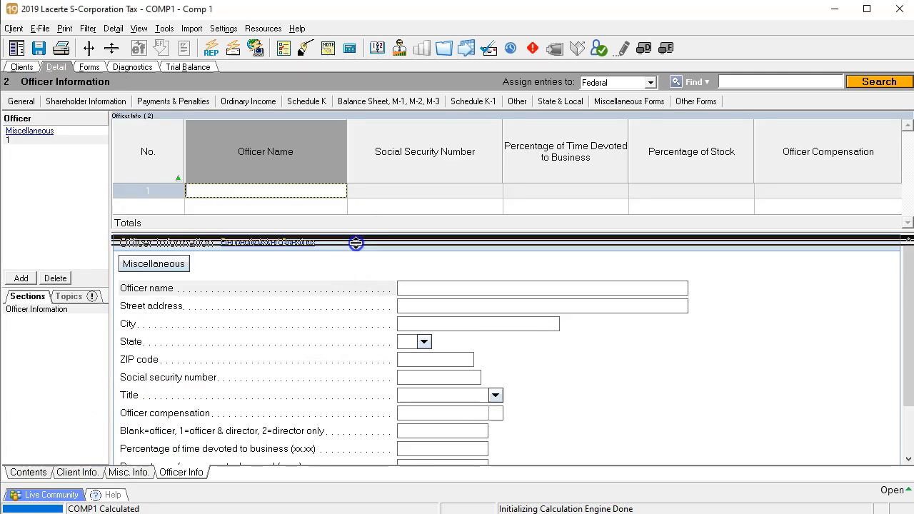
{"action": "left_click_drag", "start_coordinate": [356, 243], "coordinate": [355, 243]}
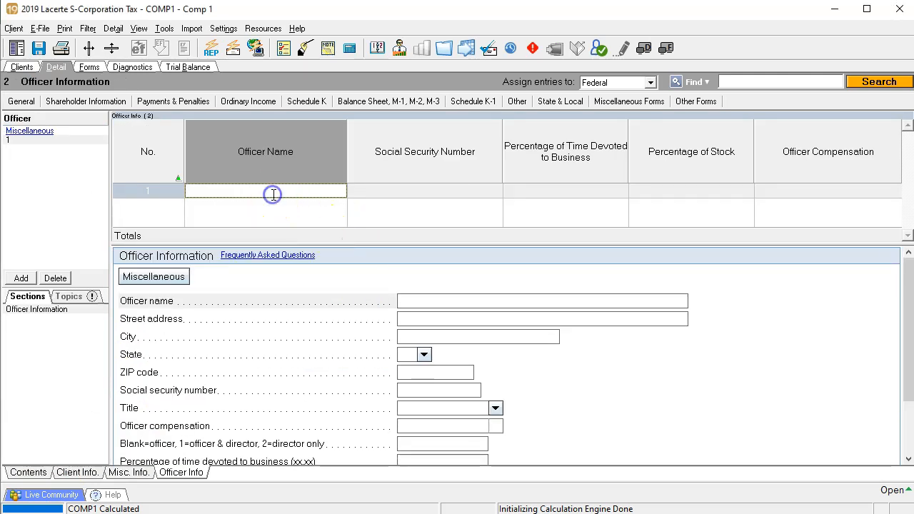
{"action": "type", "text": "Tim Jones"}
{"action": "key", "text": "Tab"}
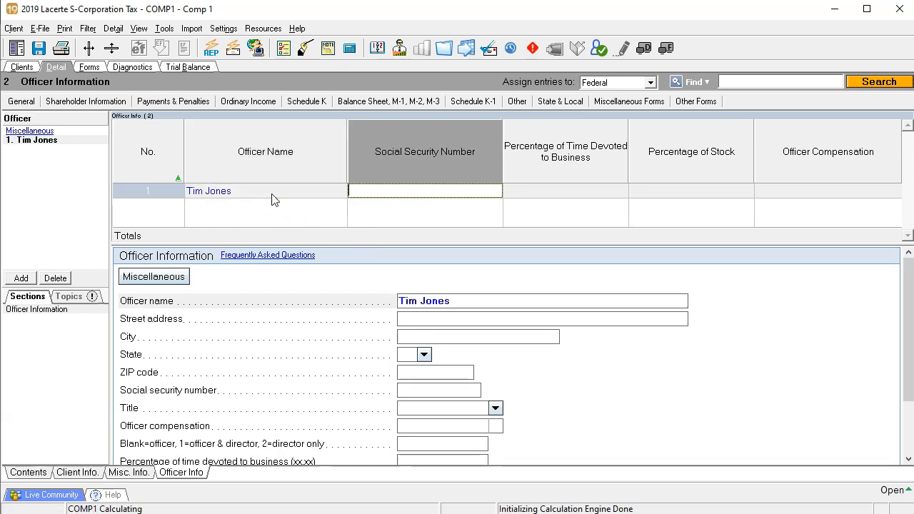
{"action": "type", "text": "999-99-9999"}
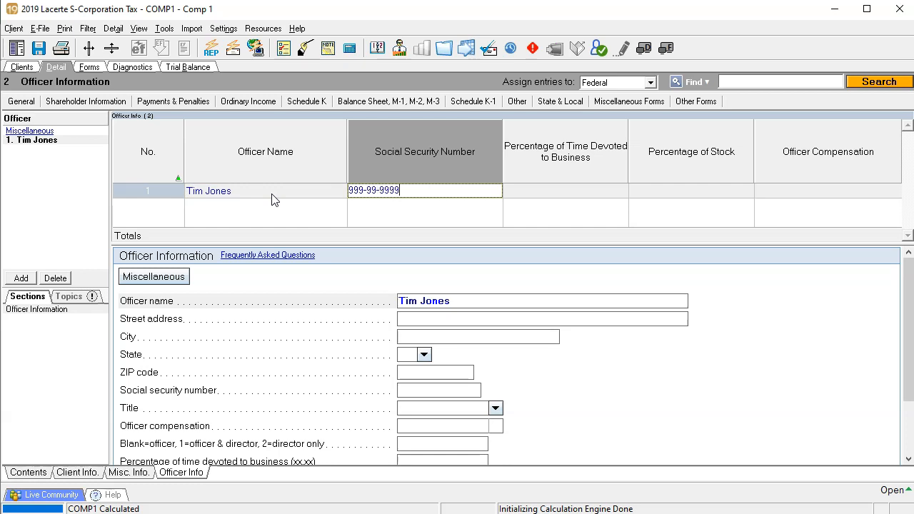
{"action": "key", "text": "Tab"}
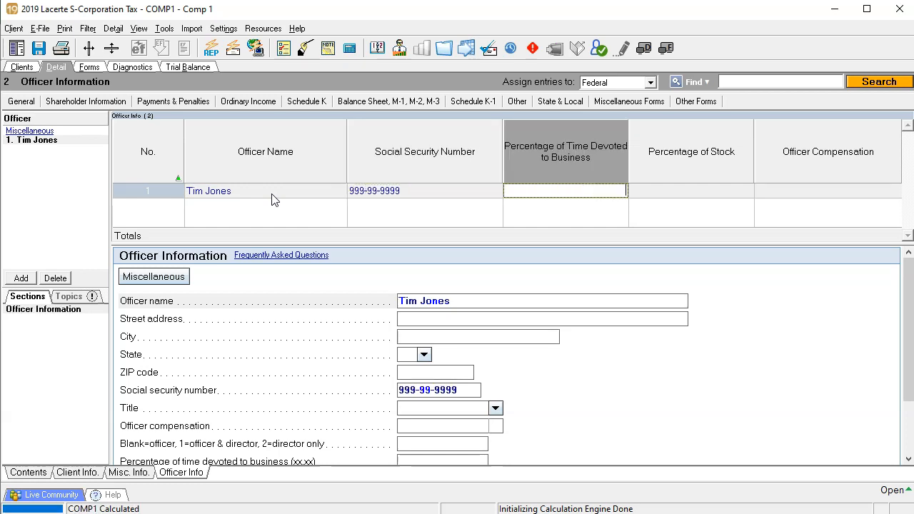
{"action": "key", "text": "Tab"}
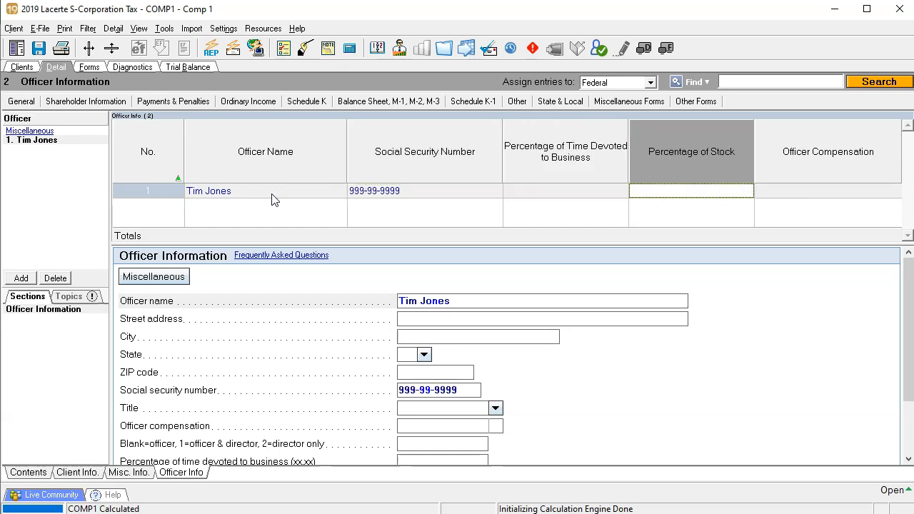
{"action": "type", "text": "70"}
{"action": "key", "text": "Tab"}
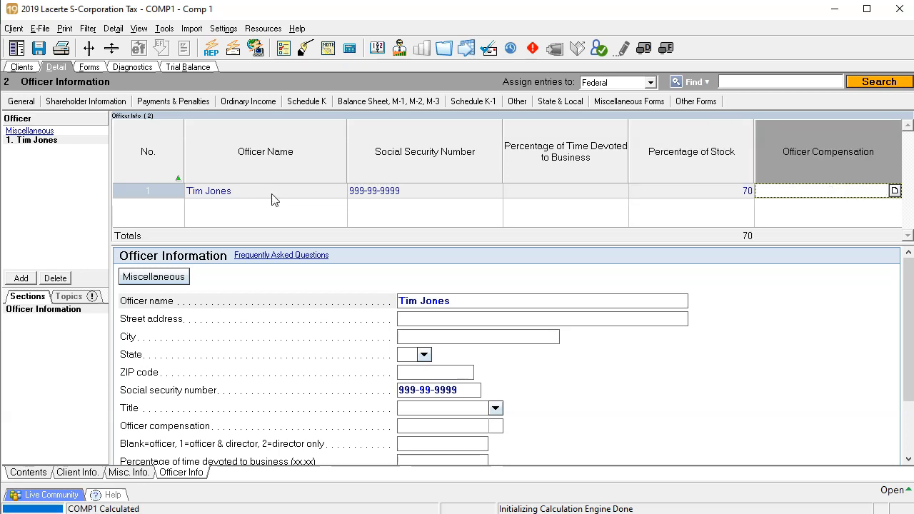
Add a second officer entry and set the first officer's percentage of time devoted to business to 100.
{"action": "left_click", "coordinate": [23, 279]}
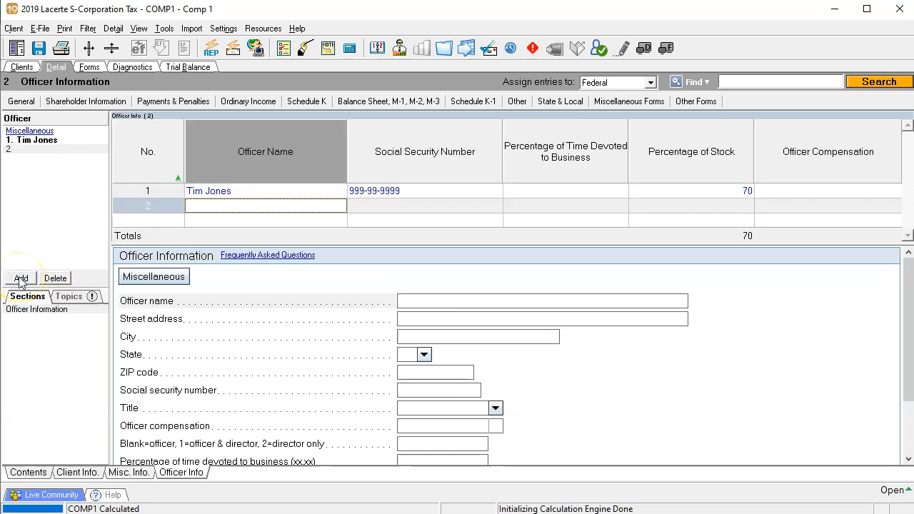
{"action": "left_click", "coordinate": [536, 190]}
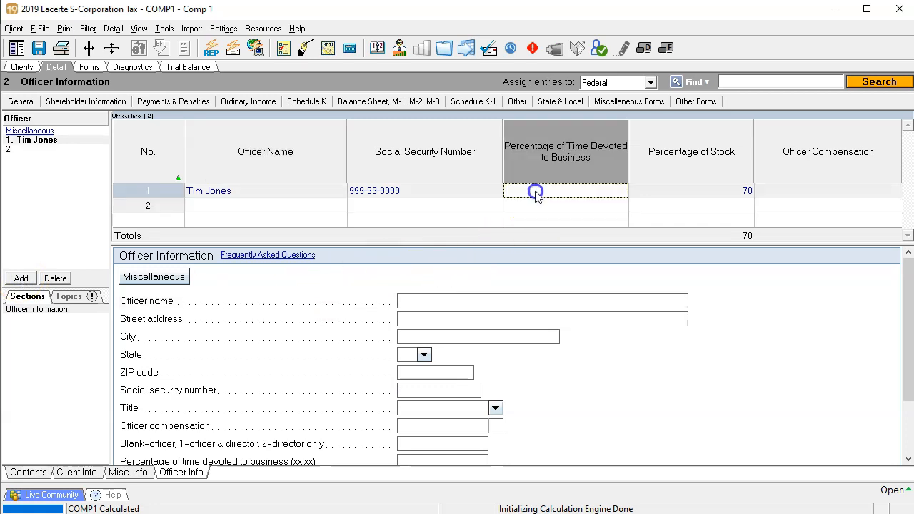
{"action": "type", "text": "100"}
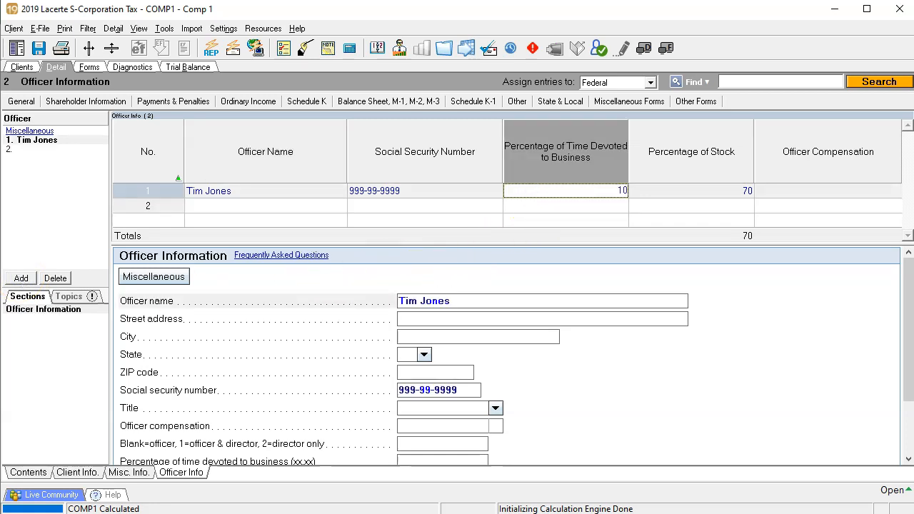
{"action": "key", "text": "Tab"}
{"action": "key", "text": "Tab"}
{"action": "key", "text": "Tab"}
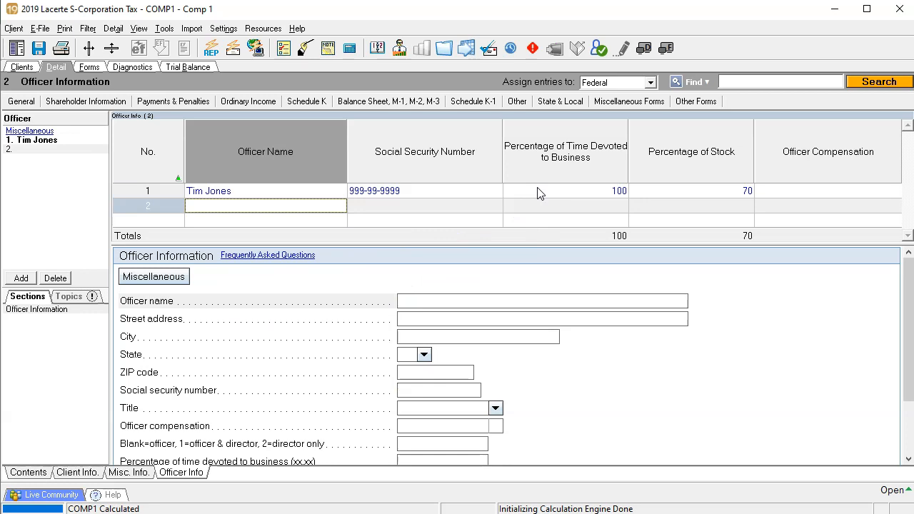
Enter the second officer's name and social security number, with 100 percent of time devoted and 30 percent of stock.
{"action": "type", "text": "James Smith"}
{"action": "key", "text": "Tab"}
{"action": "type", "text": "999-"}
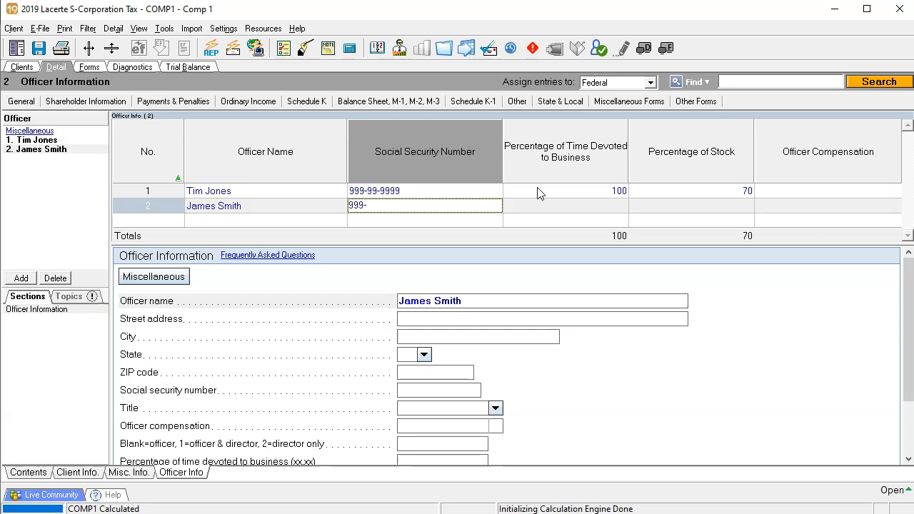
{"action": "type", "text": "99-9999"}
{"action": "key", "text": "Tab"}
{"action": "type", "text": "100"}
{"action": "key", "text": "Tab"}
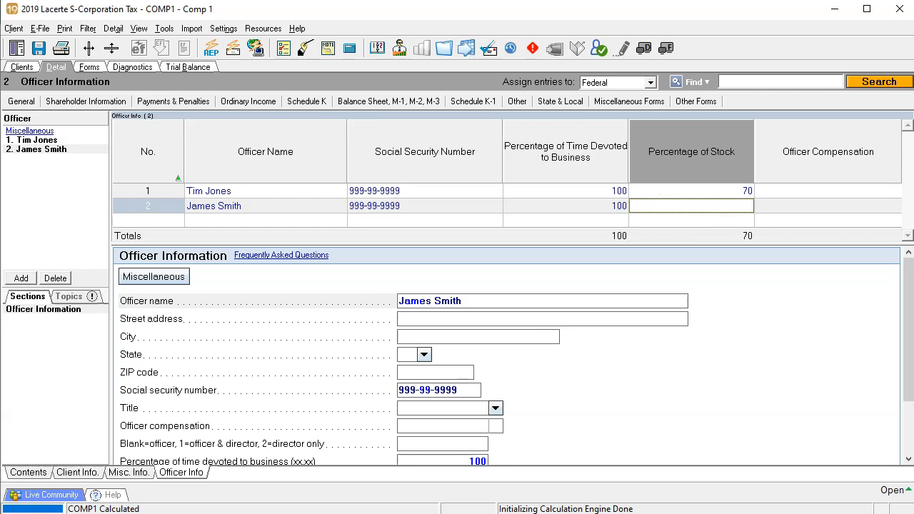
{"action": "type", "text": "30"}
{"action": "key", "text": "Tab"}
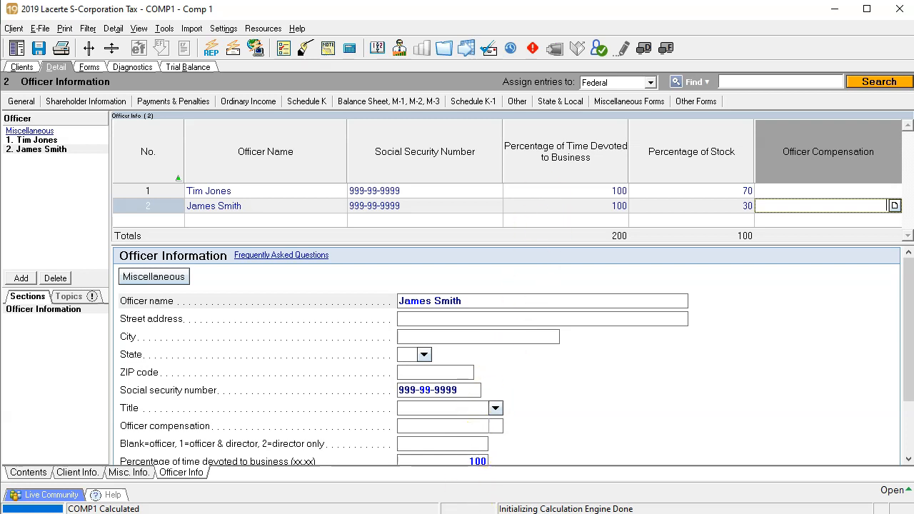
Switch to the Comp Prob 1 workbook in Excel and examine the trial balance accounts on sheet C3, including the compensation line.
{"action": "left_click", "coordinate": [479, 513]}
{"action": "left_click", "coordinate": [478, 409]}
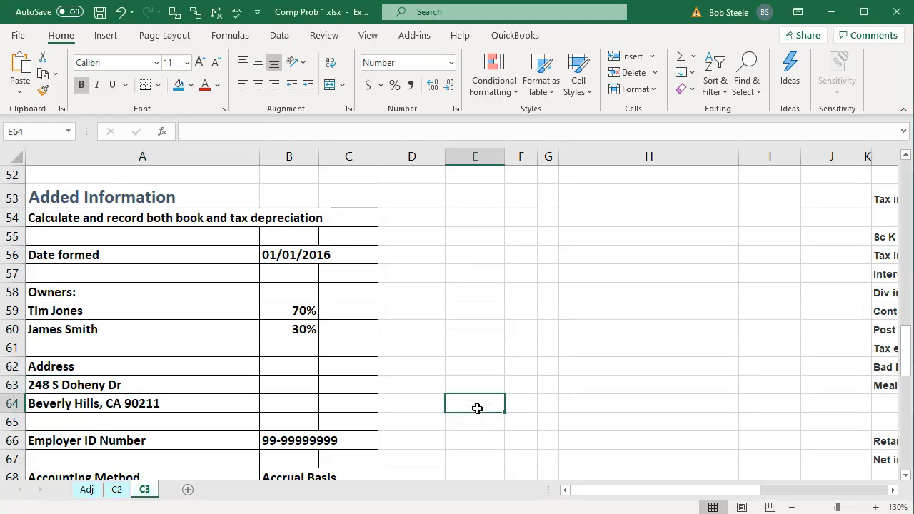
{"action": "key", "text": "Right"}
{"action": "key", "text": "Right"}
{"action": "key", "text": "Right"}
{"action": "key", "text": "Right"}
{"action": "key", "text": "Right"}
{"action": "key", "text": "Right"}
{"action": "key", "text": "Right"}
{"action": "key", "text": "Right"}
{"action": "key", "text": "Right"}
{"action": "key", "text": "Right"}
{"action": "key", "text": "Up"}
{"action": "key", "text": "Up"}
{"action": "key", "text": "Up"}
{"action": "key", "text": "Up"}
{"action": "key", "text": "Up"}
{"action": "key", "text": "Up"}
{"action": "key", "text": "Up"}
{"action": "key", "text": "Up"}
{"action": "key", "text": "Up"}
{"action": "key", "text": "Up"}
{"action": "key", "text": "Up"}
{"action": "key", "text": "Up"}
{"action": "key", "text": "Up"}
{"action": "key", "text": "Up"}
{"action": "key", "text": "Up"}
{"action": "key", "text": "Up"}
{"action": "key", "text": "Up"}
{"action": "key", "text": "Up"}
{"action": "key", "text": "Up"}
{"action": "key", "text": "Up"}
{"action": "key", "text": "Up"}
{"action": "key", "text": "Up"}
{"action": "key", "text": "Up"}
{"action": "key", "text": "Up"}
{"action": "key", "text": "Up"}
{"action": "key", "text": "Up"}
{"action": "key", "text": "Up"}
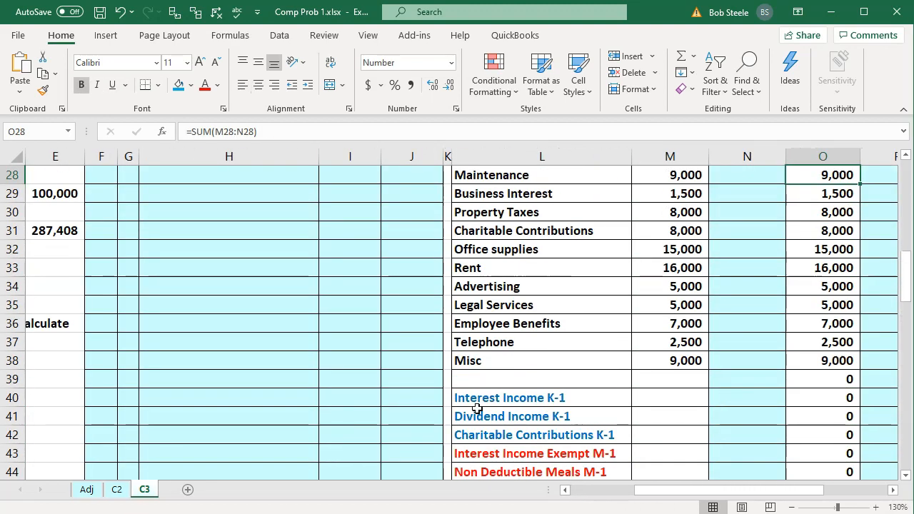
{"action": "key", "text": "Up"}
{"action": "key", "text": "Up"}
{"action": "key", "text": "Up"}
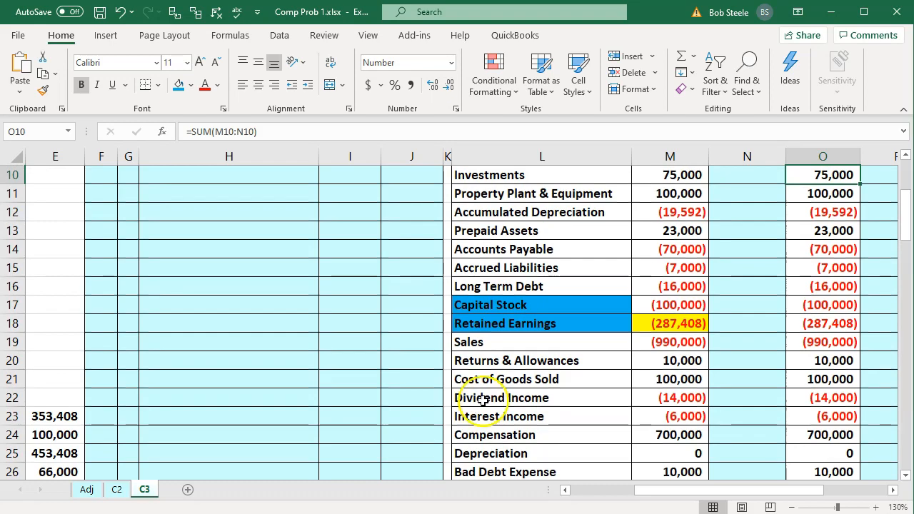